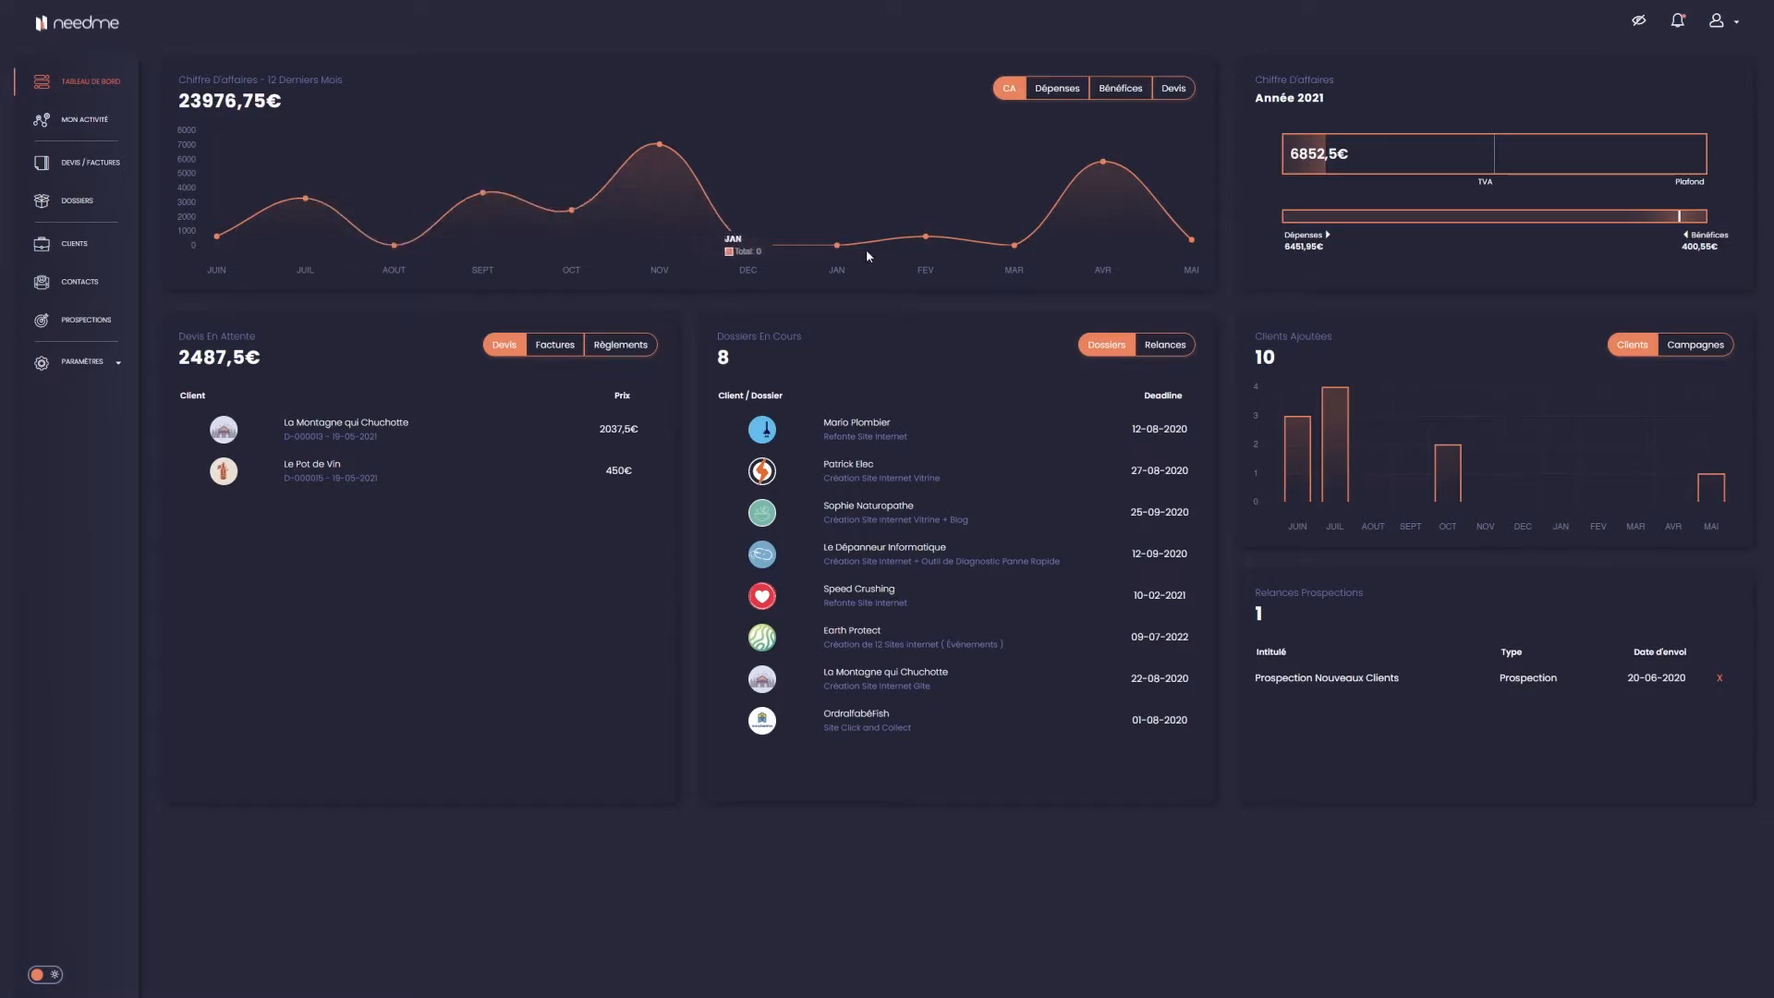
Switch the 12-month dashboard chart through Dépenses and Bénéfices, and return it to CA
click(1064, 87)
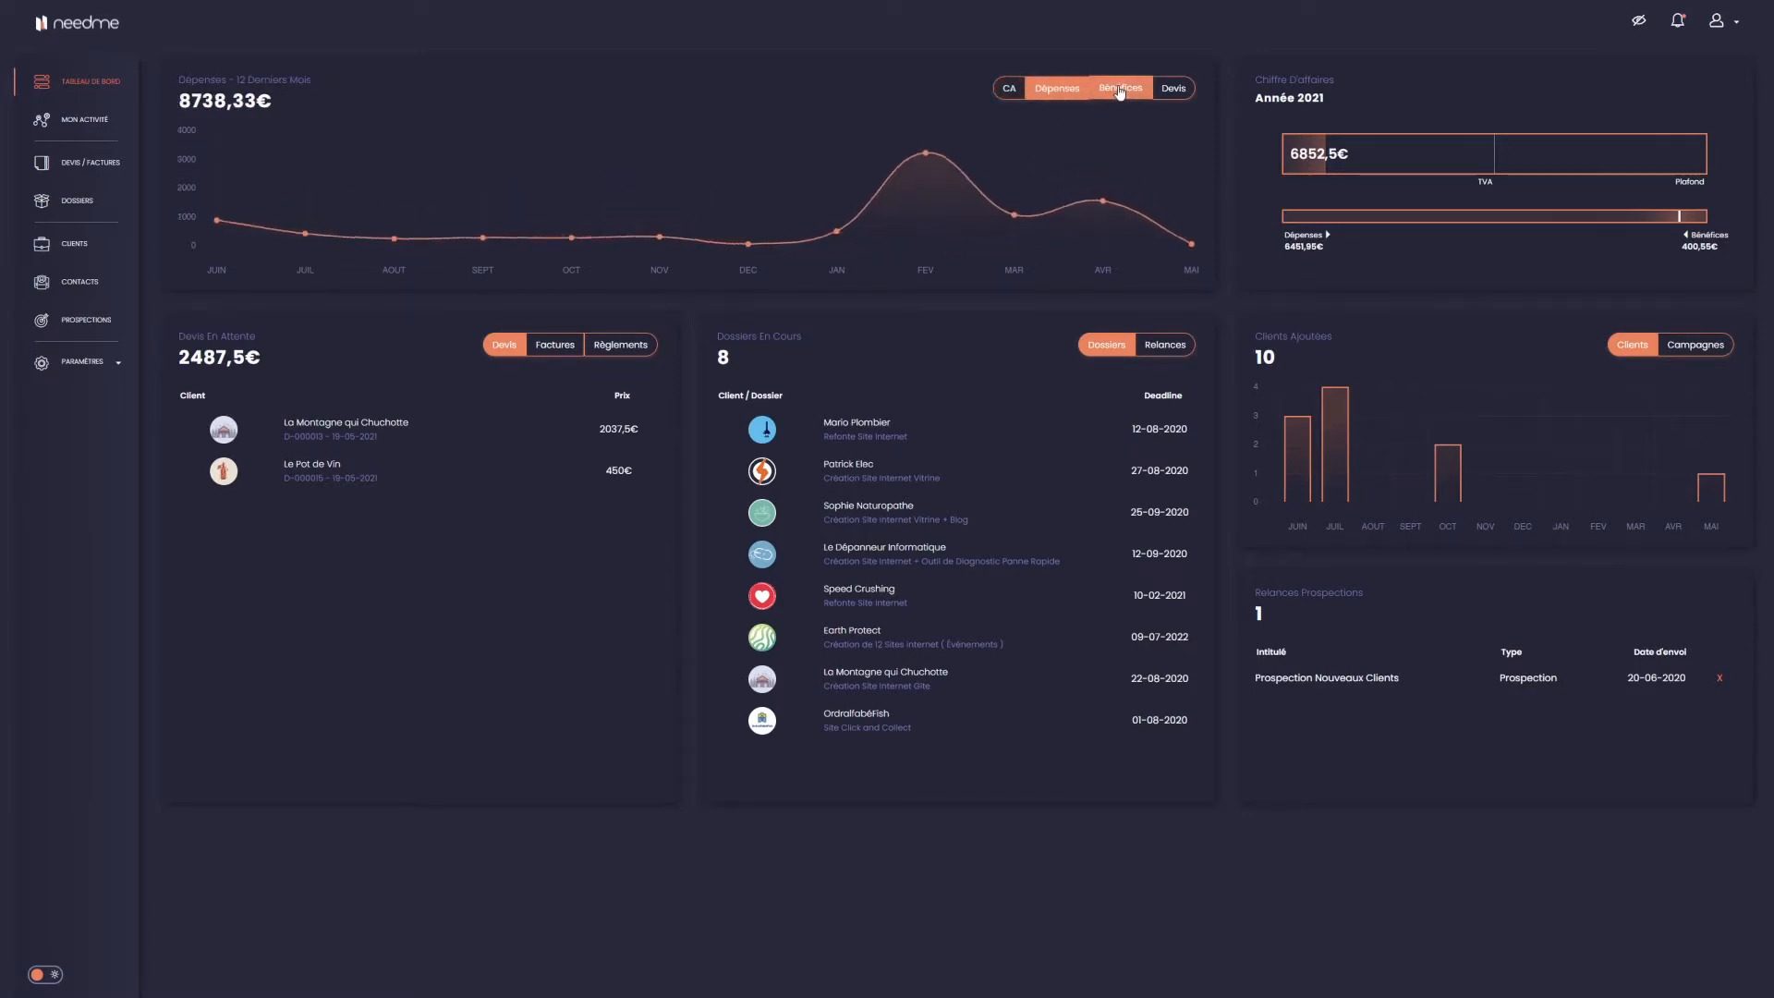
click(1120, 88)
click(1053, 88)
click(1011, 91)
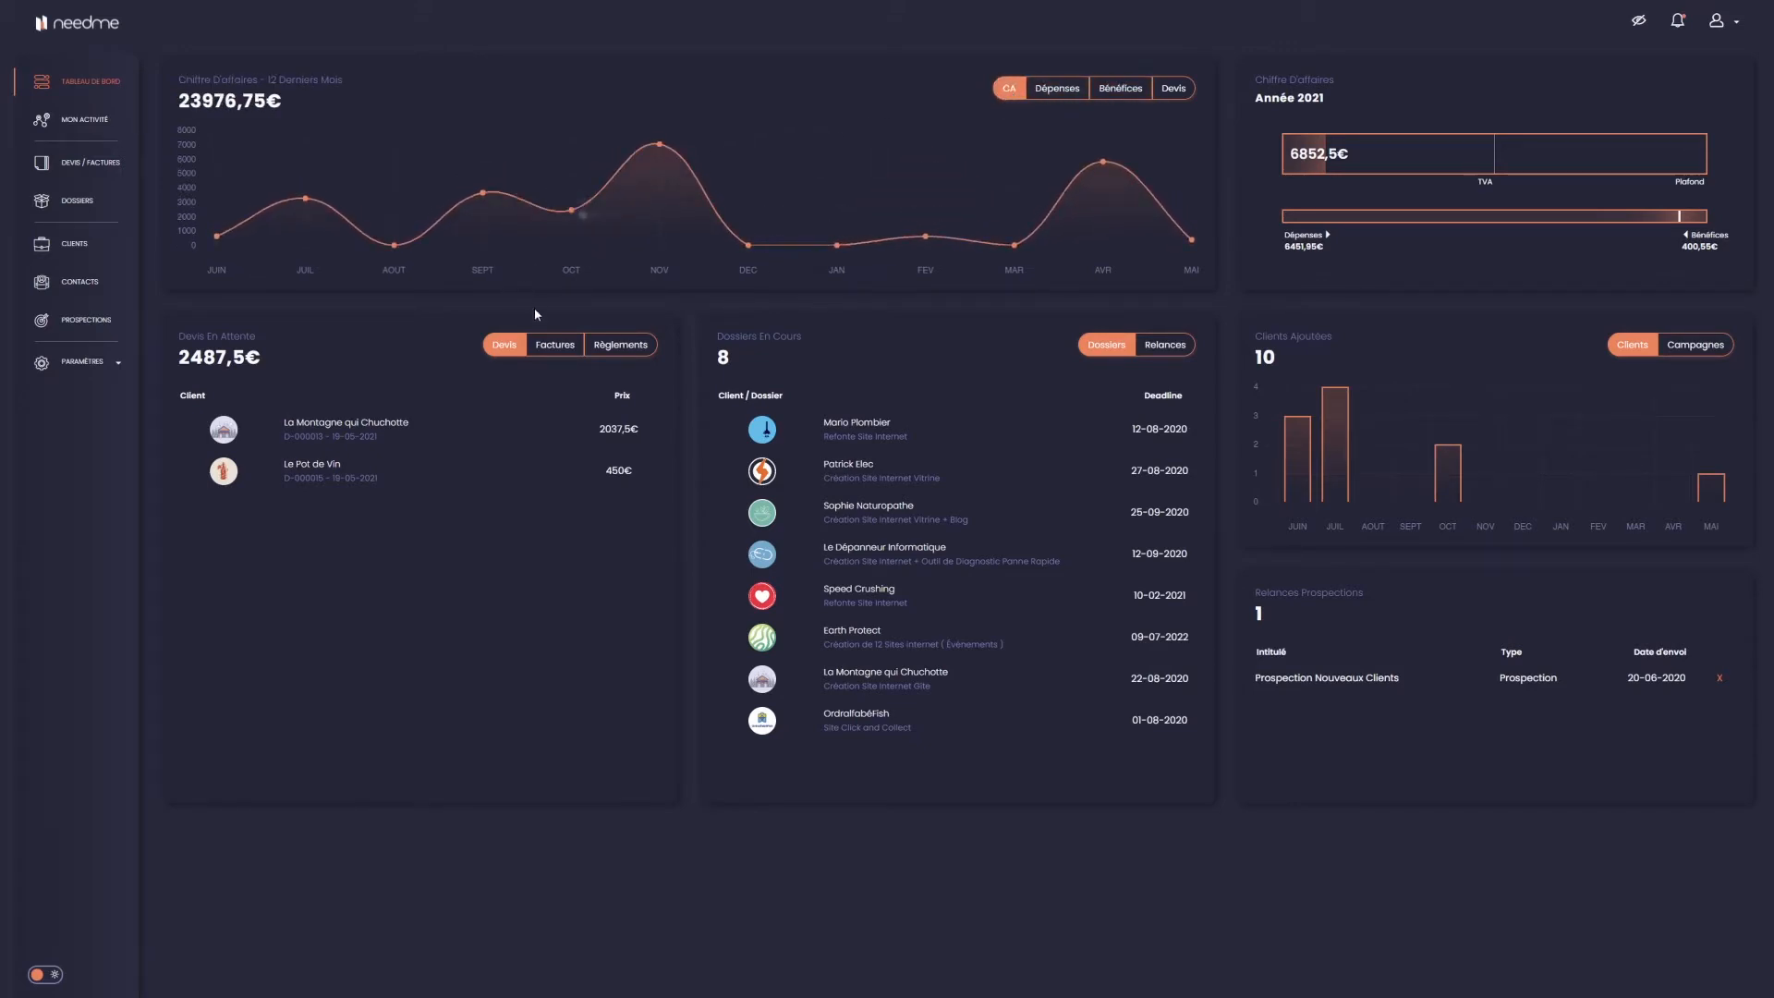
Look through the pending Factures and Règlements lists on the dashboard, and return to the Devis list
click(547, 345)
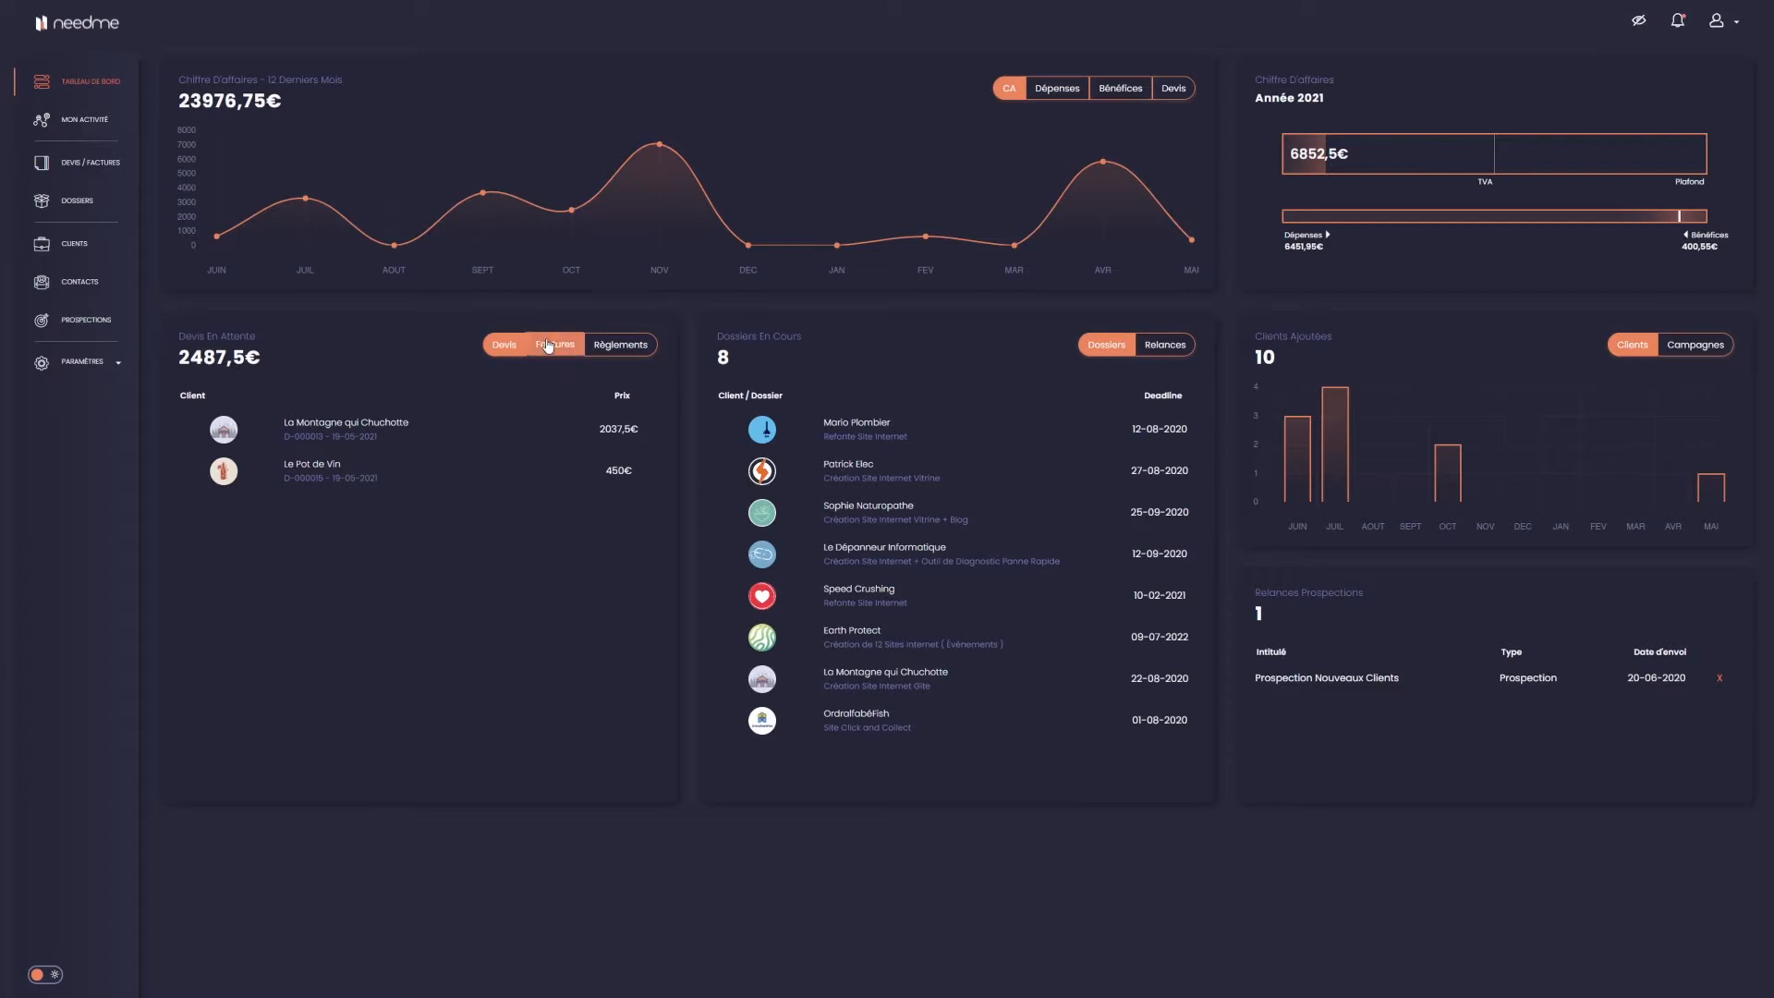
click(638, 346)
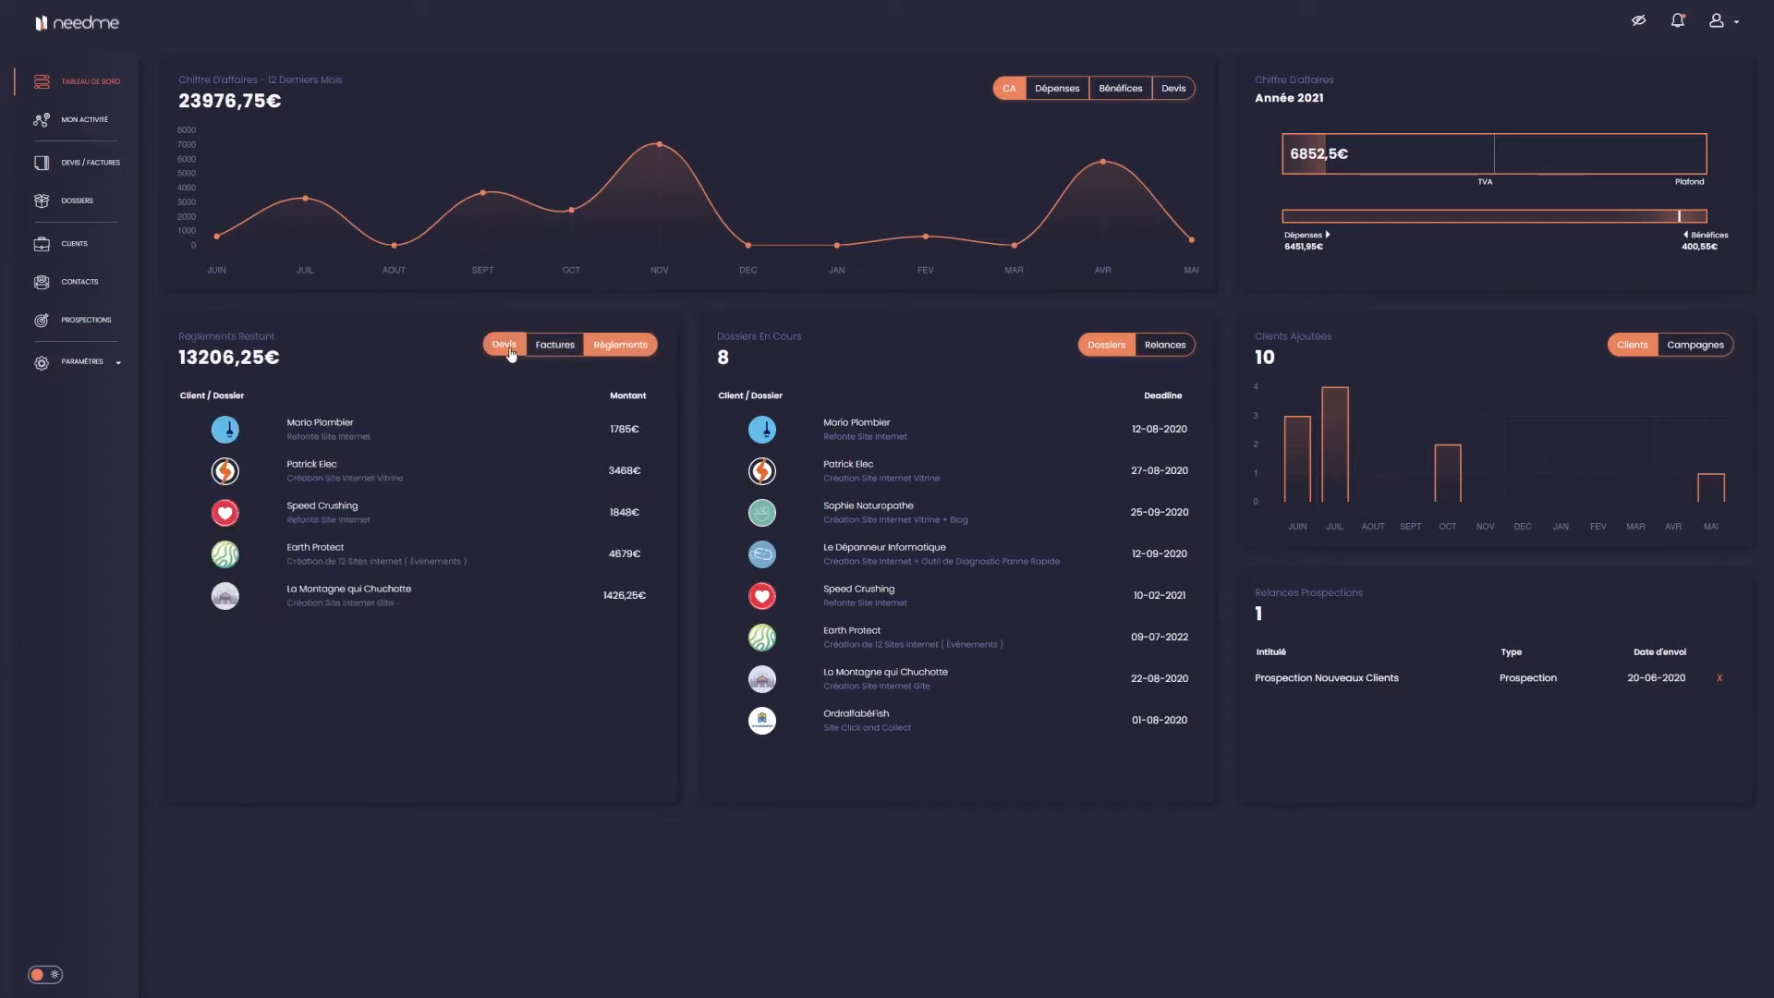
click(506, 350)
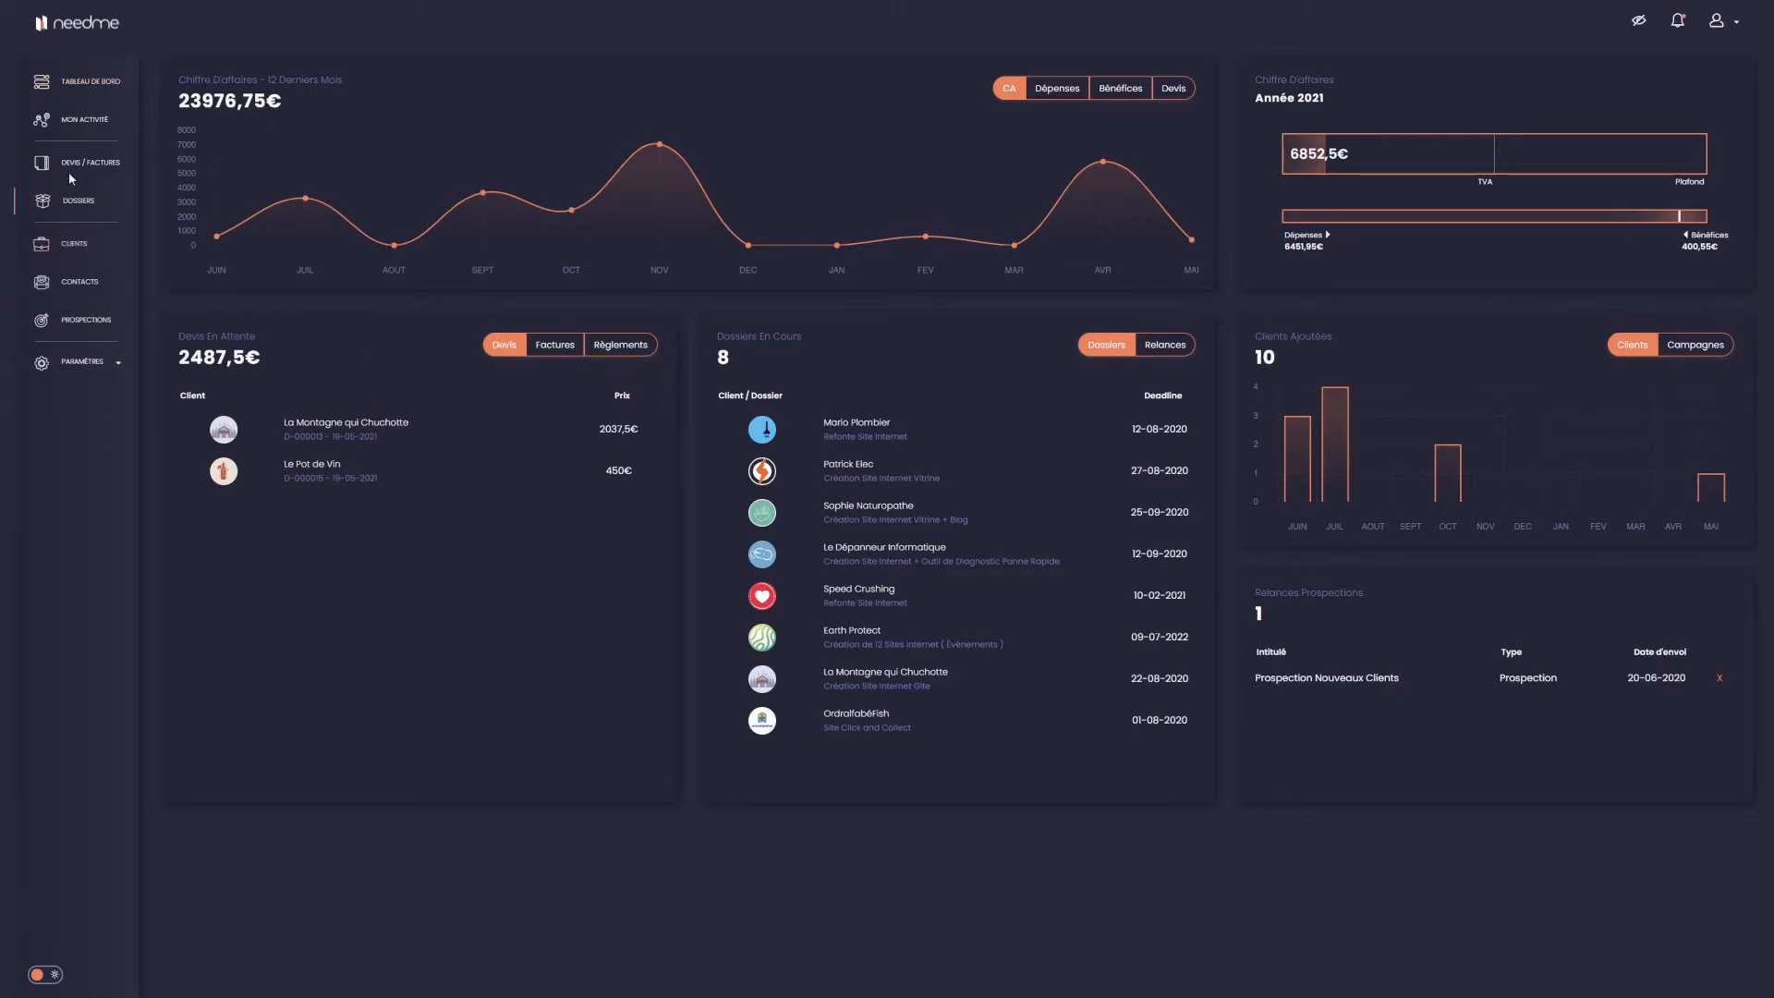
Start a new revenue entry in Mon activité with amount 50 €, source Malt and activity type Profession libérale
click(85, 124)
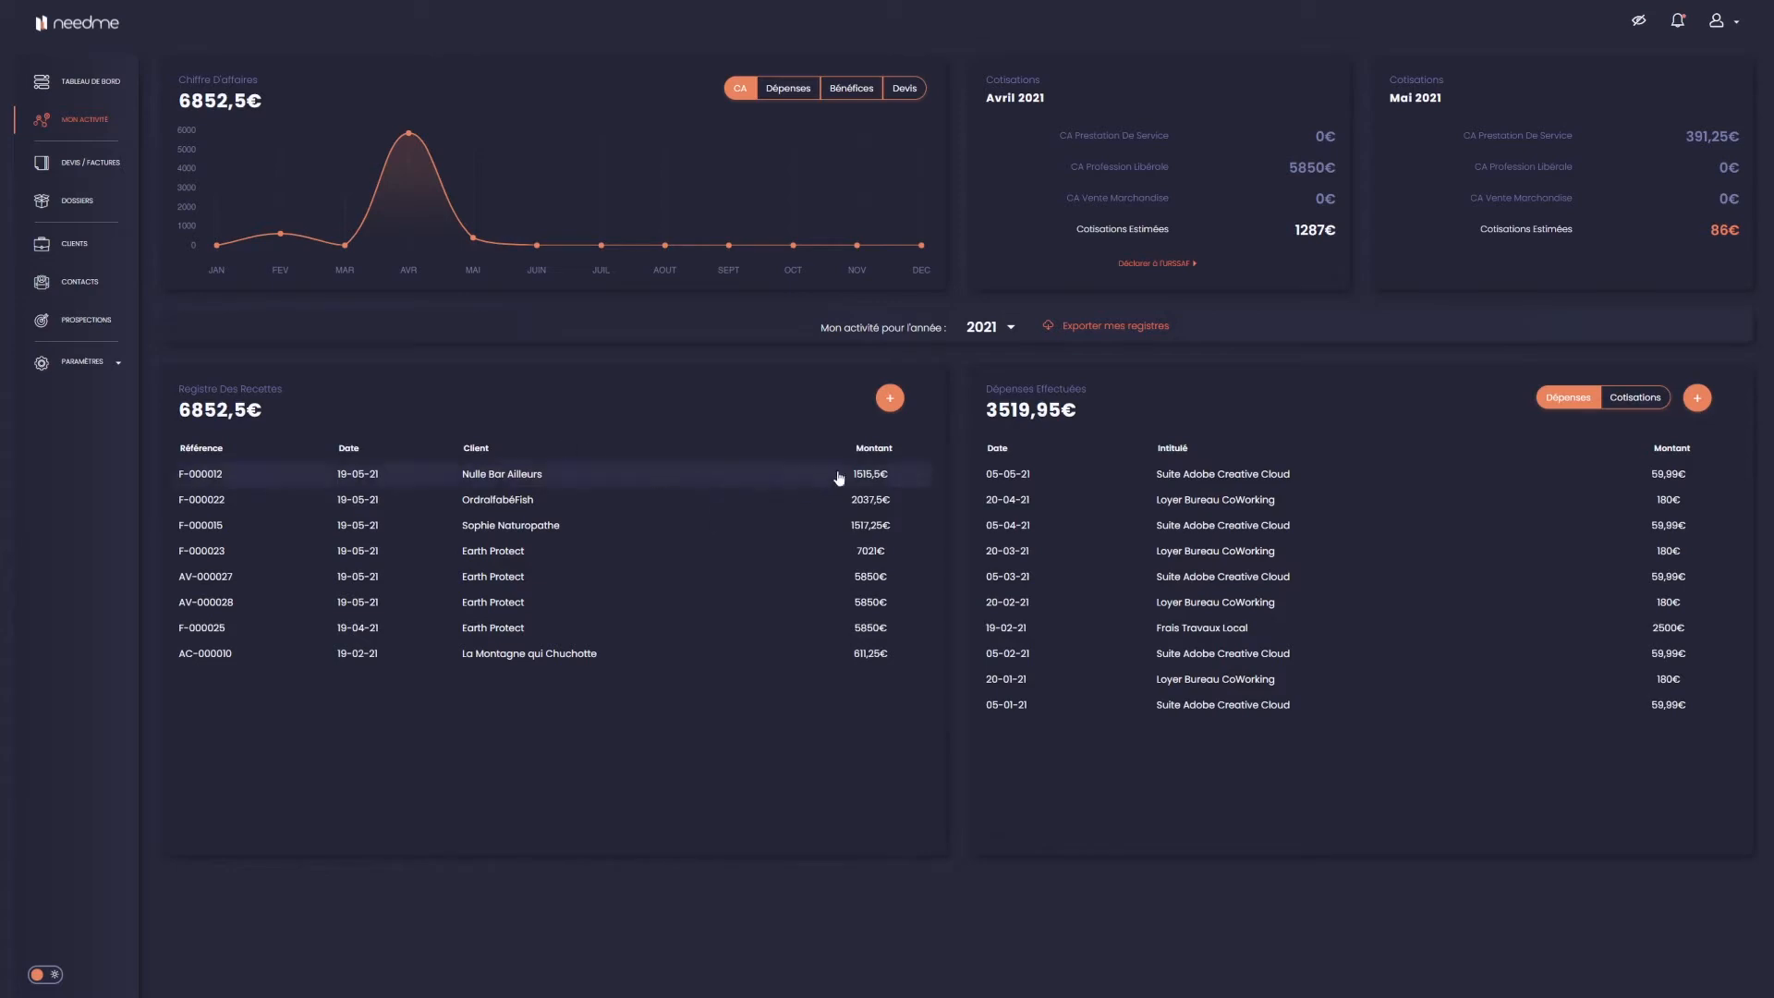
click(890, 403)
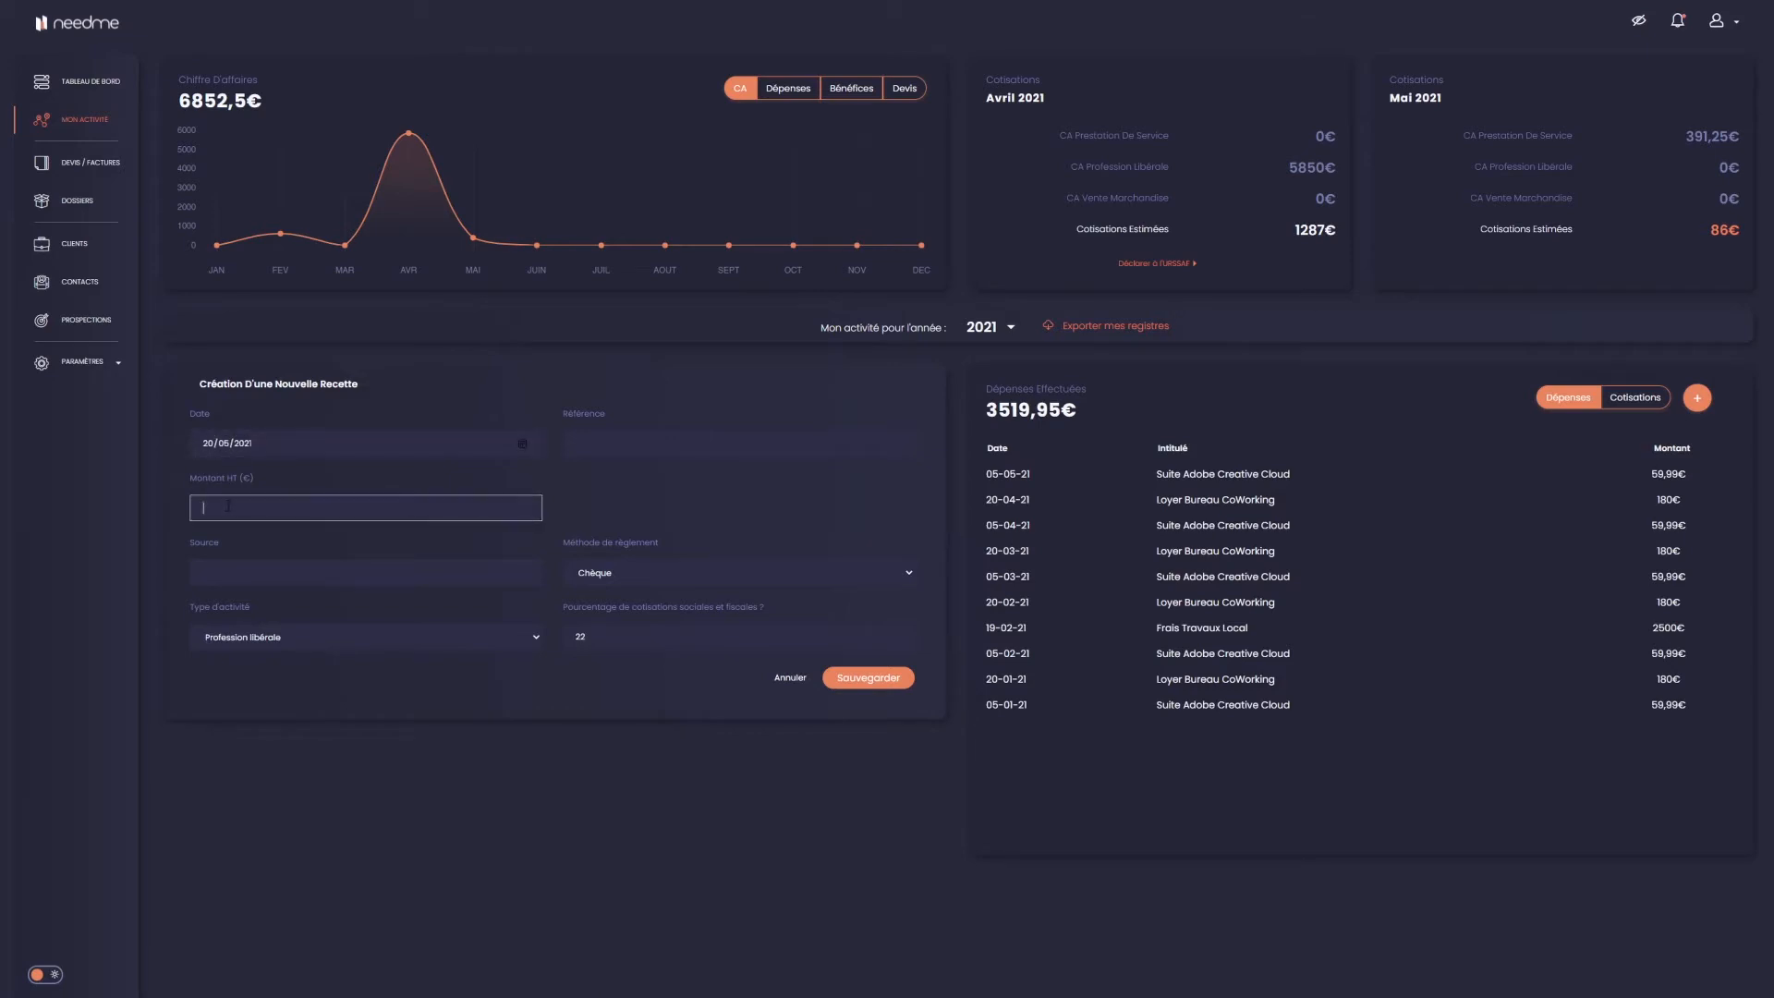
text(50)
click(223, 573)
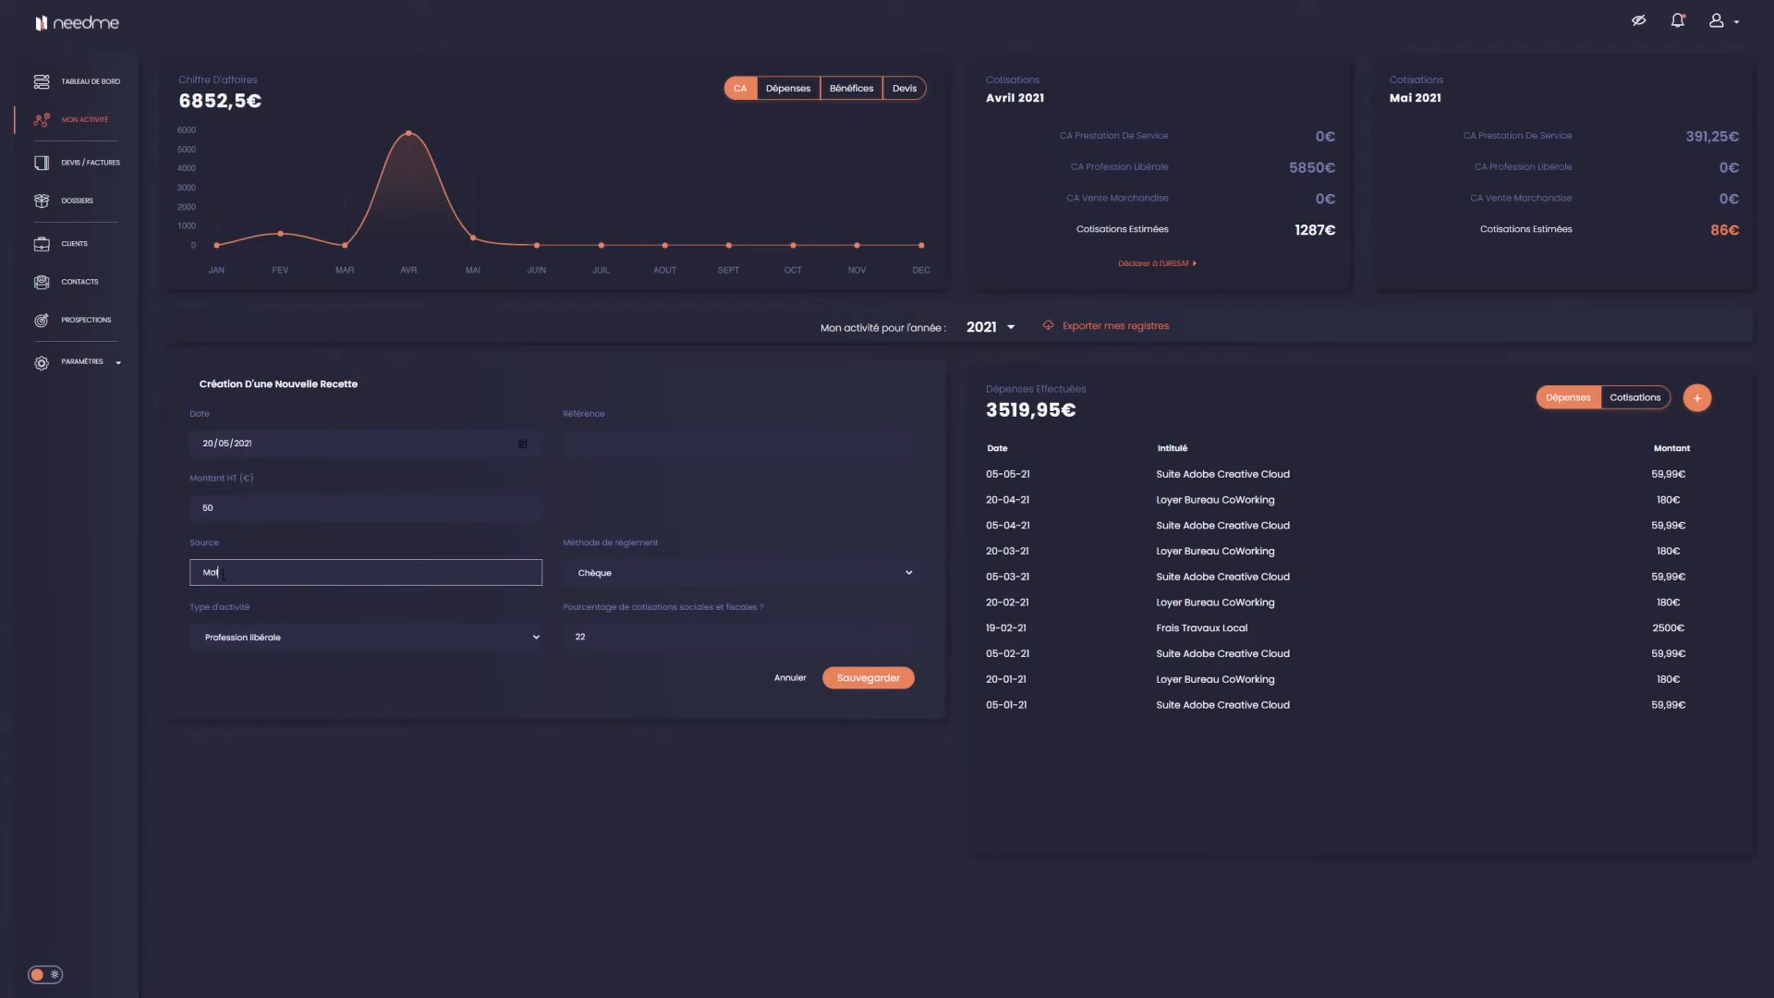
click(271, 638)
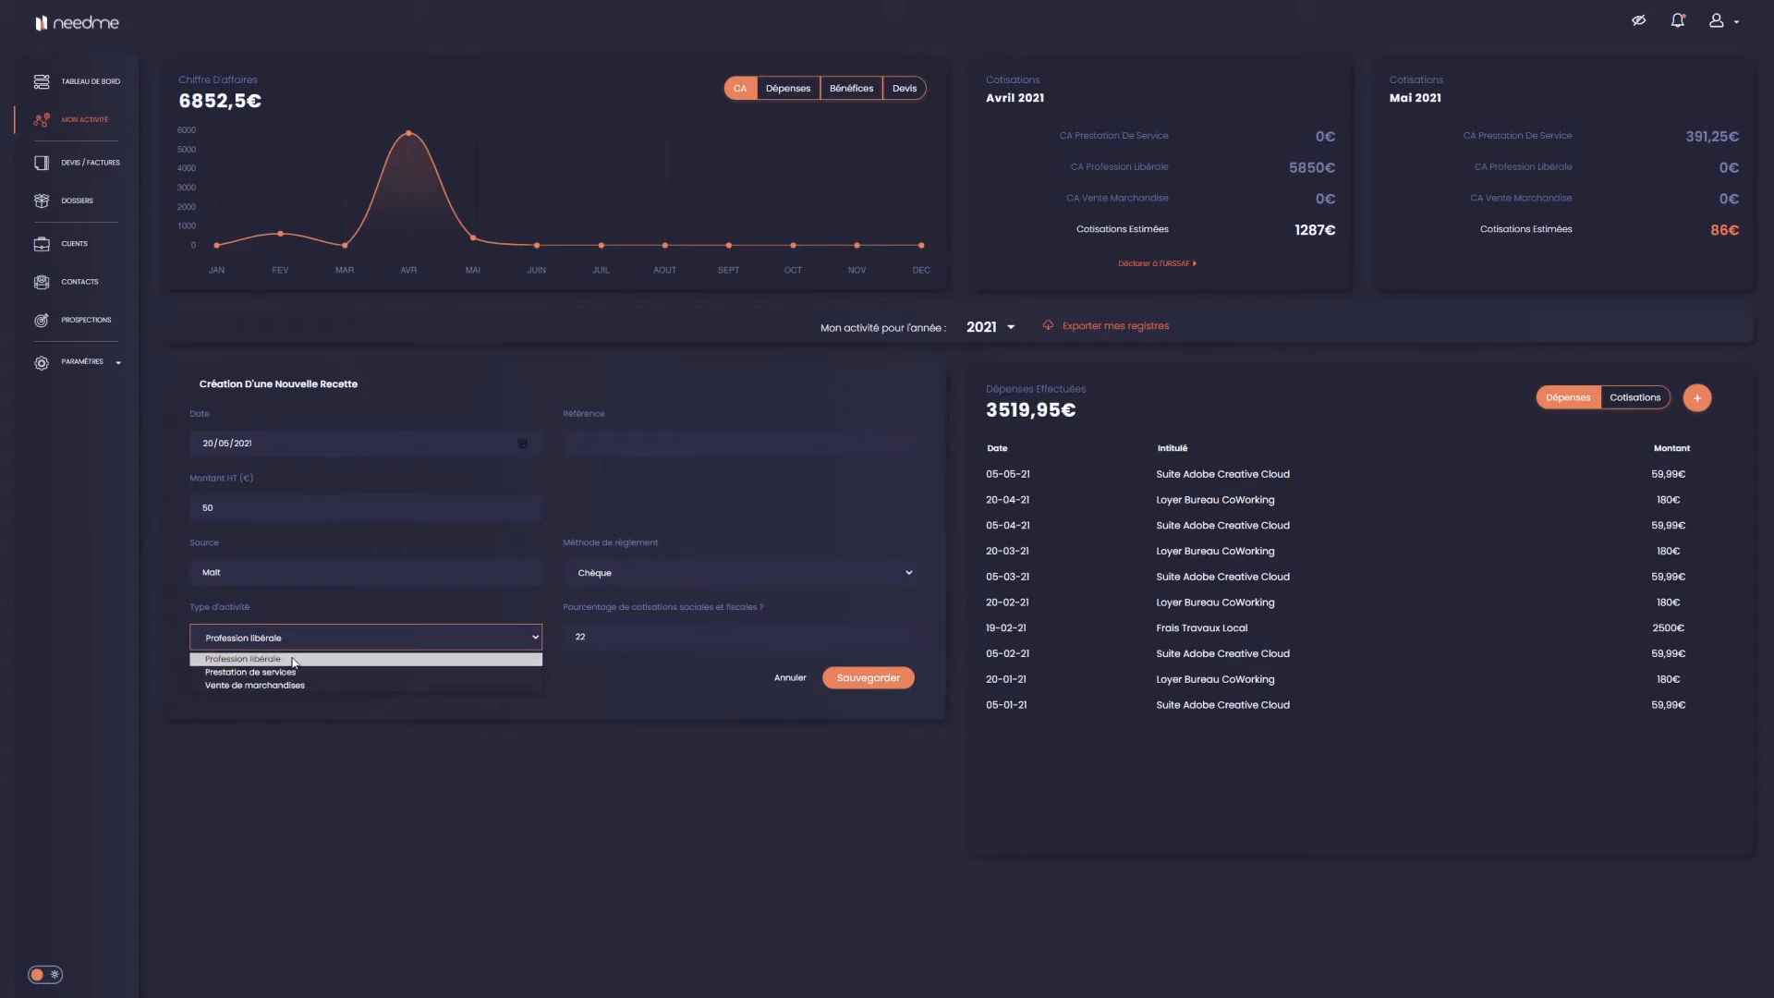
click(294, 660)
Give the new revenue entry reference 20200520 and payment method Virement, and save it
click(588, 440)
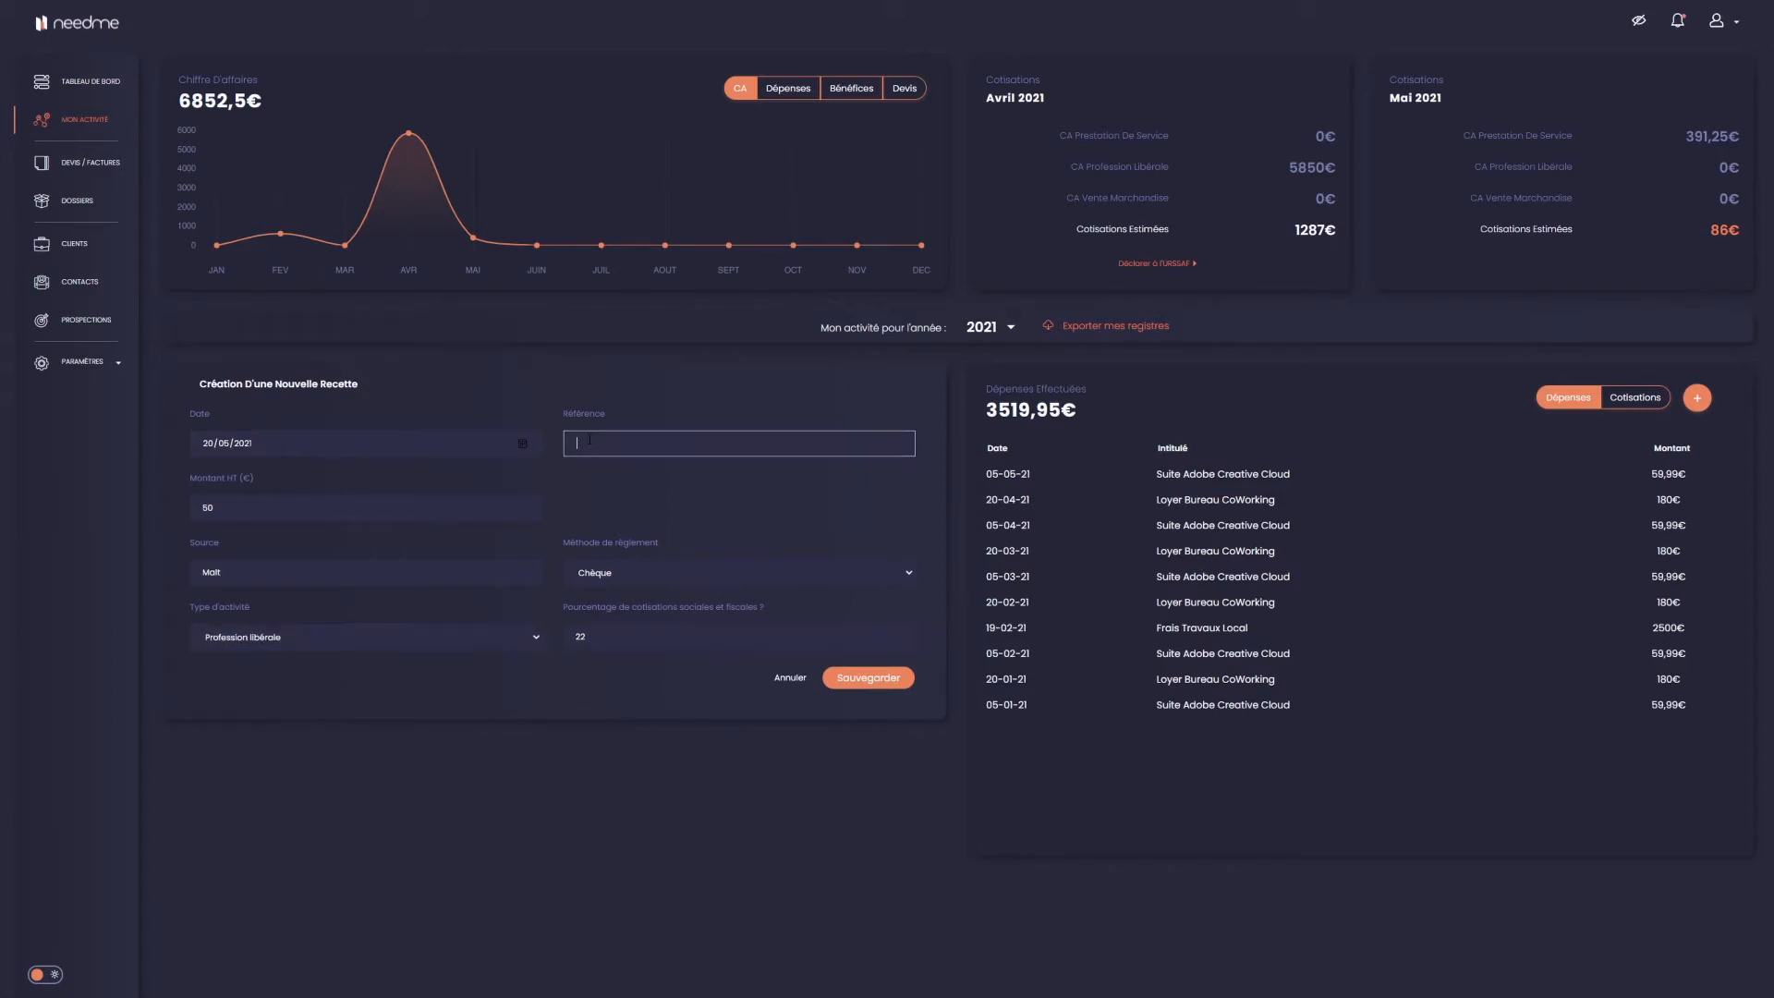
text(20200520)
click(880, 575)
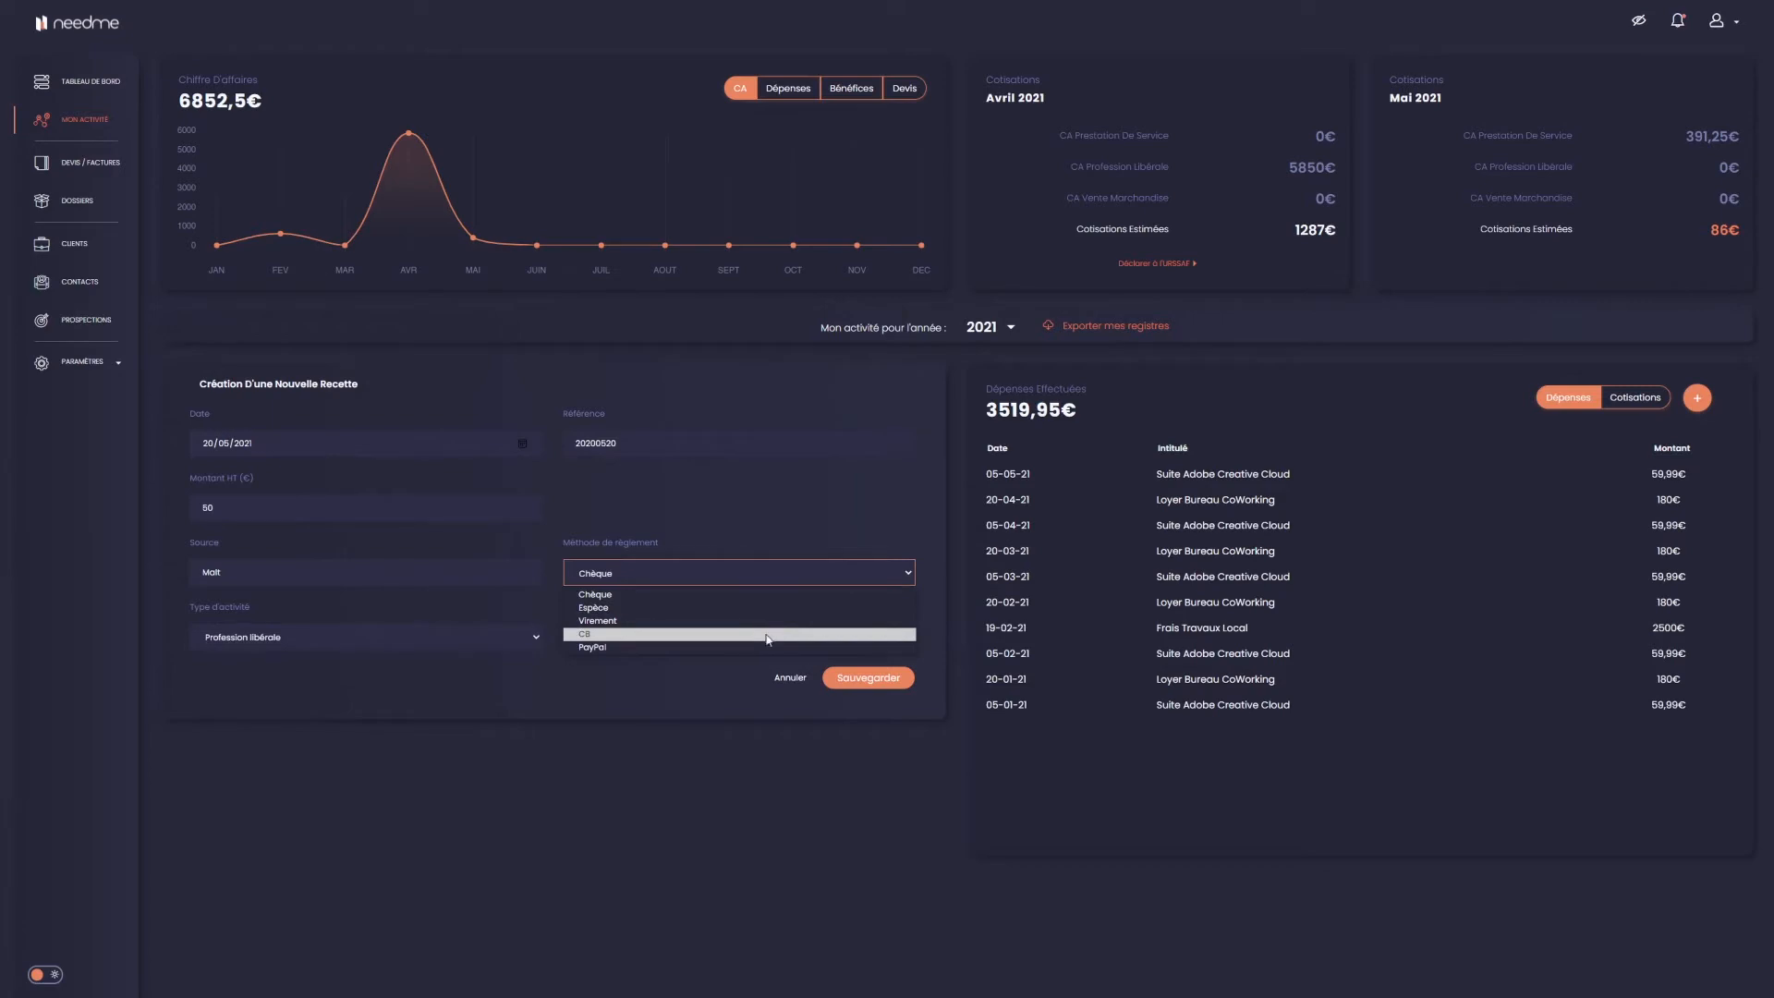
click(669, 620)
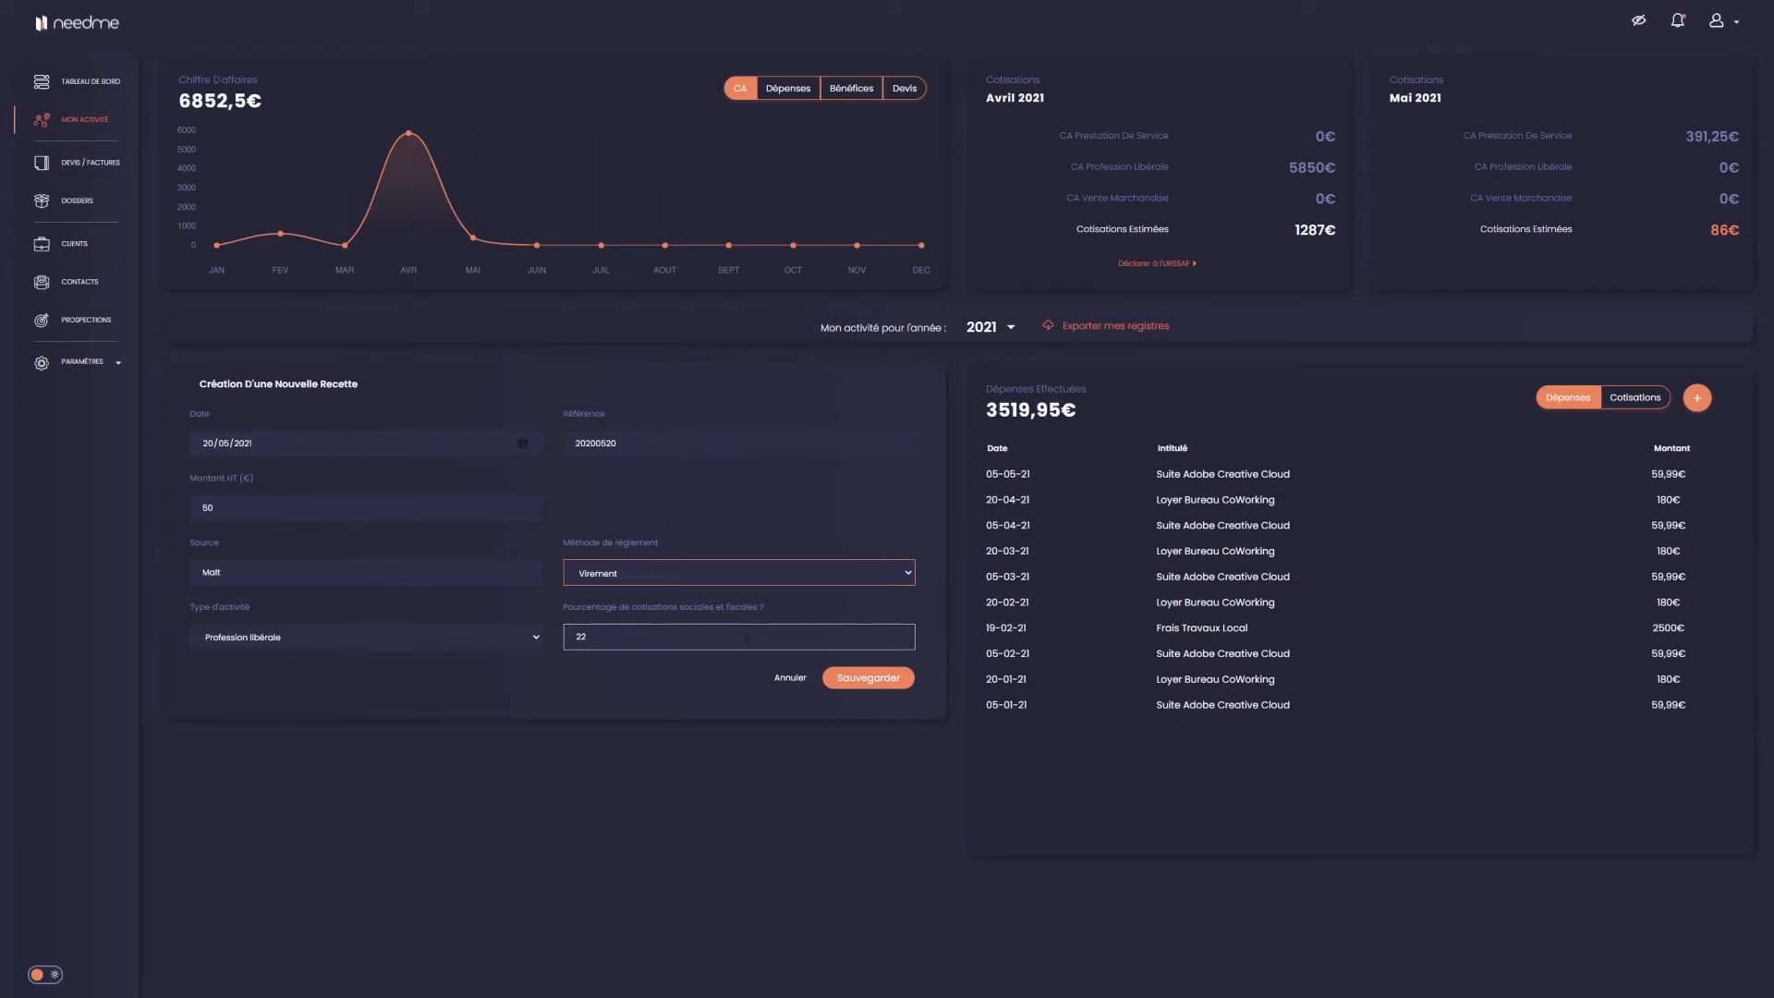
click(857, 679)
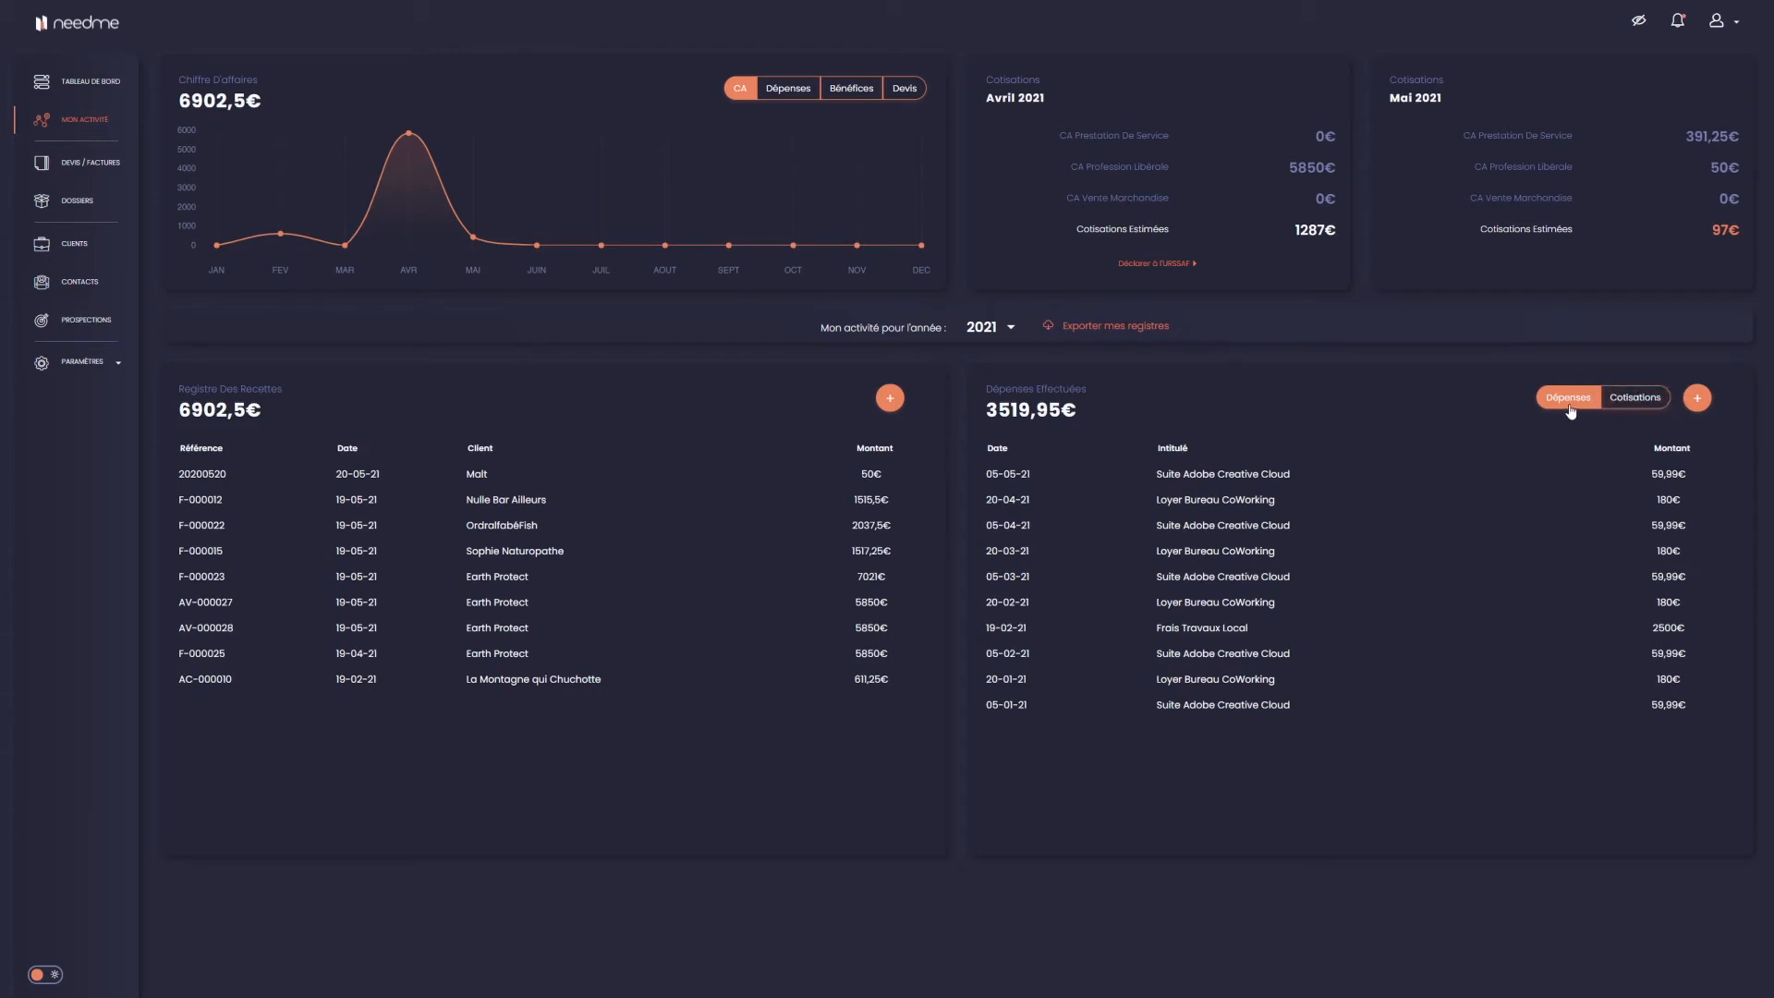
View the declared Cotisations and return to the Dépenses list
click(1633, 398)
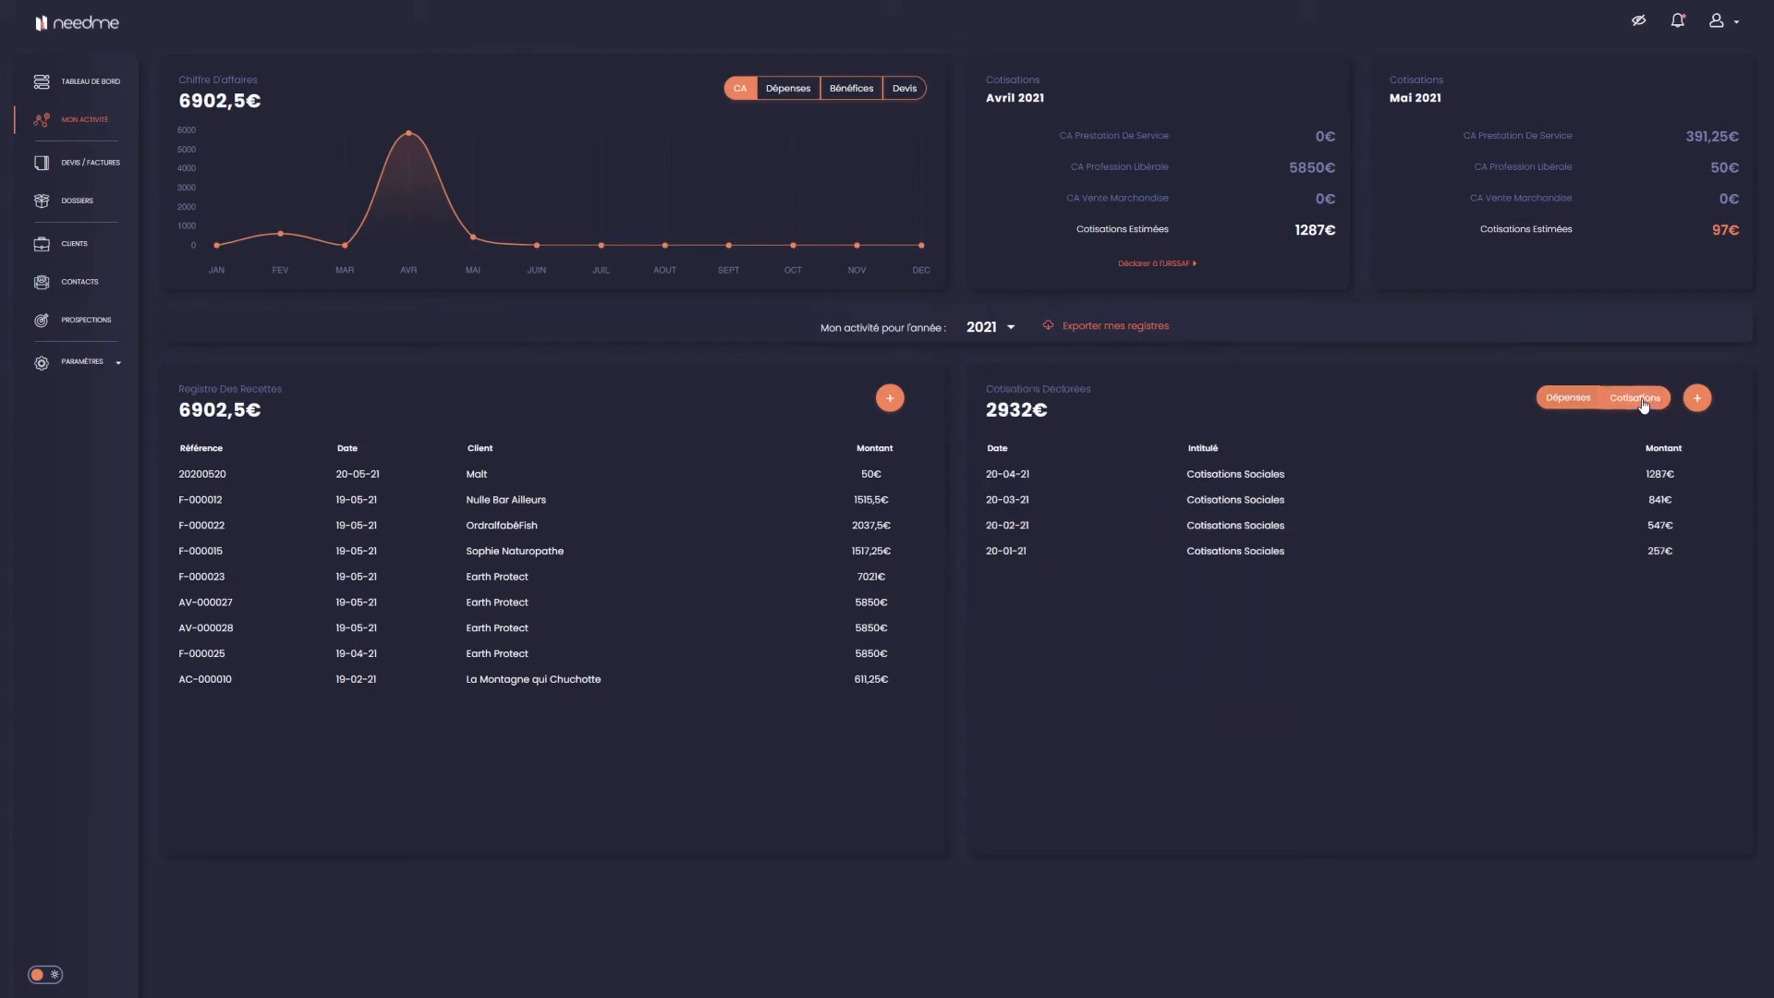
click(1566, 400)
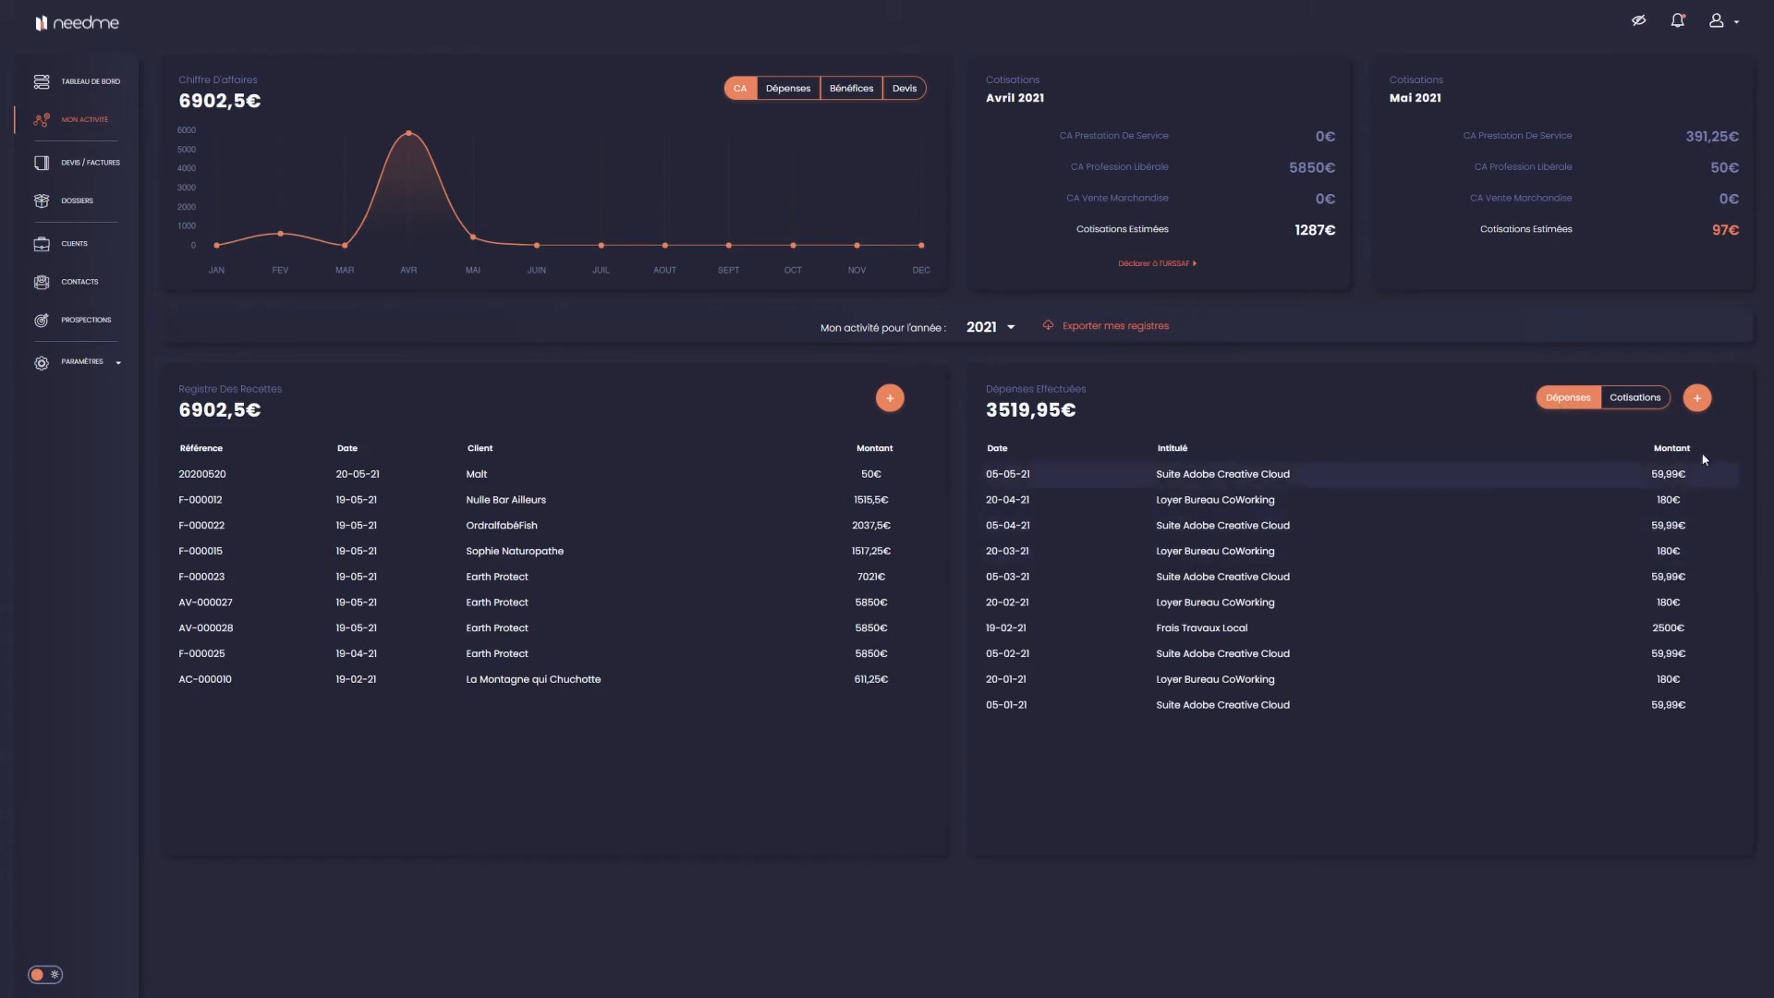
Start a new expense with an amount of 50 € excluding tax and the title Logiciel Photo
click(1696, 398)
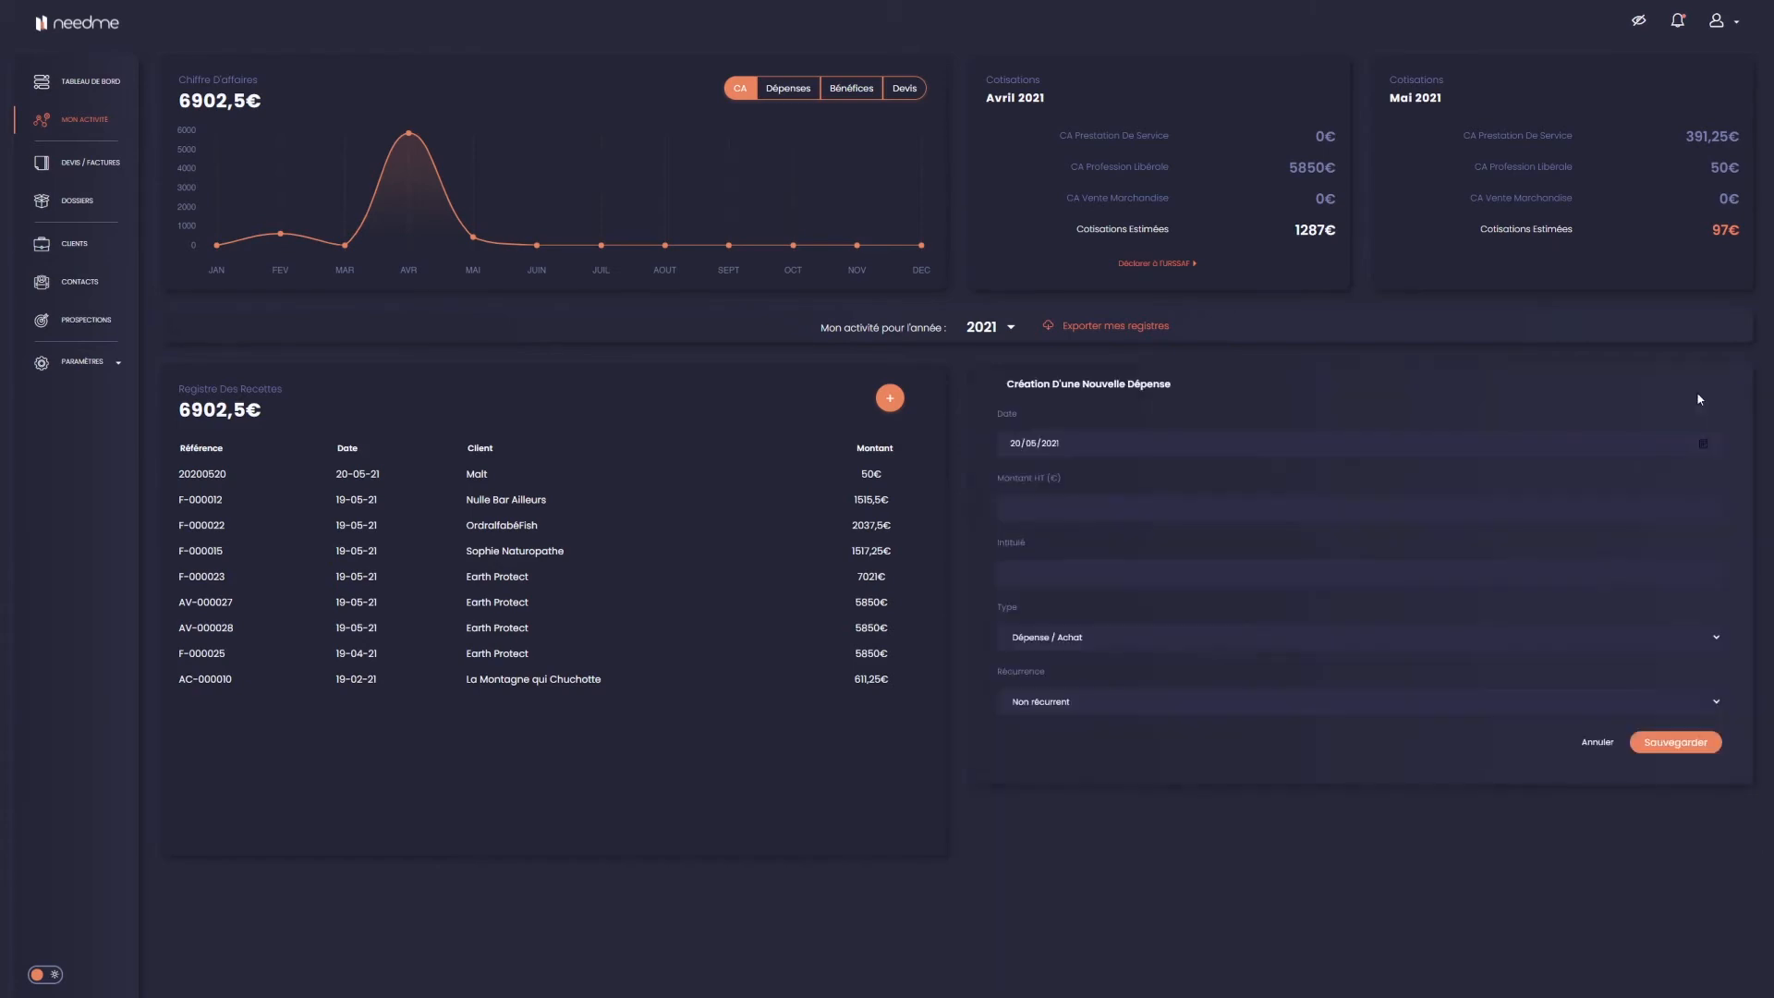
click(1022, 446)
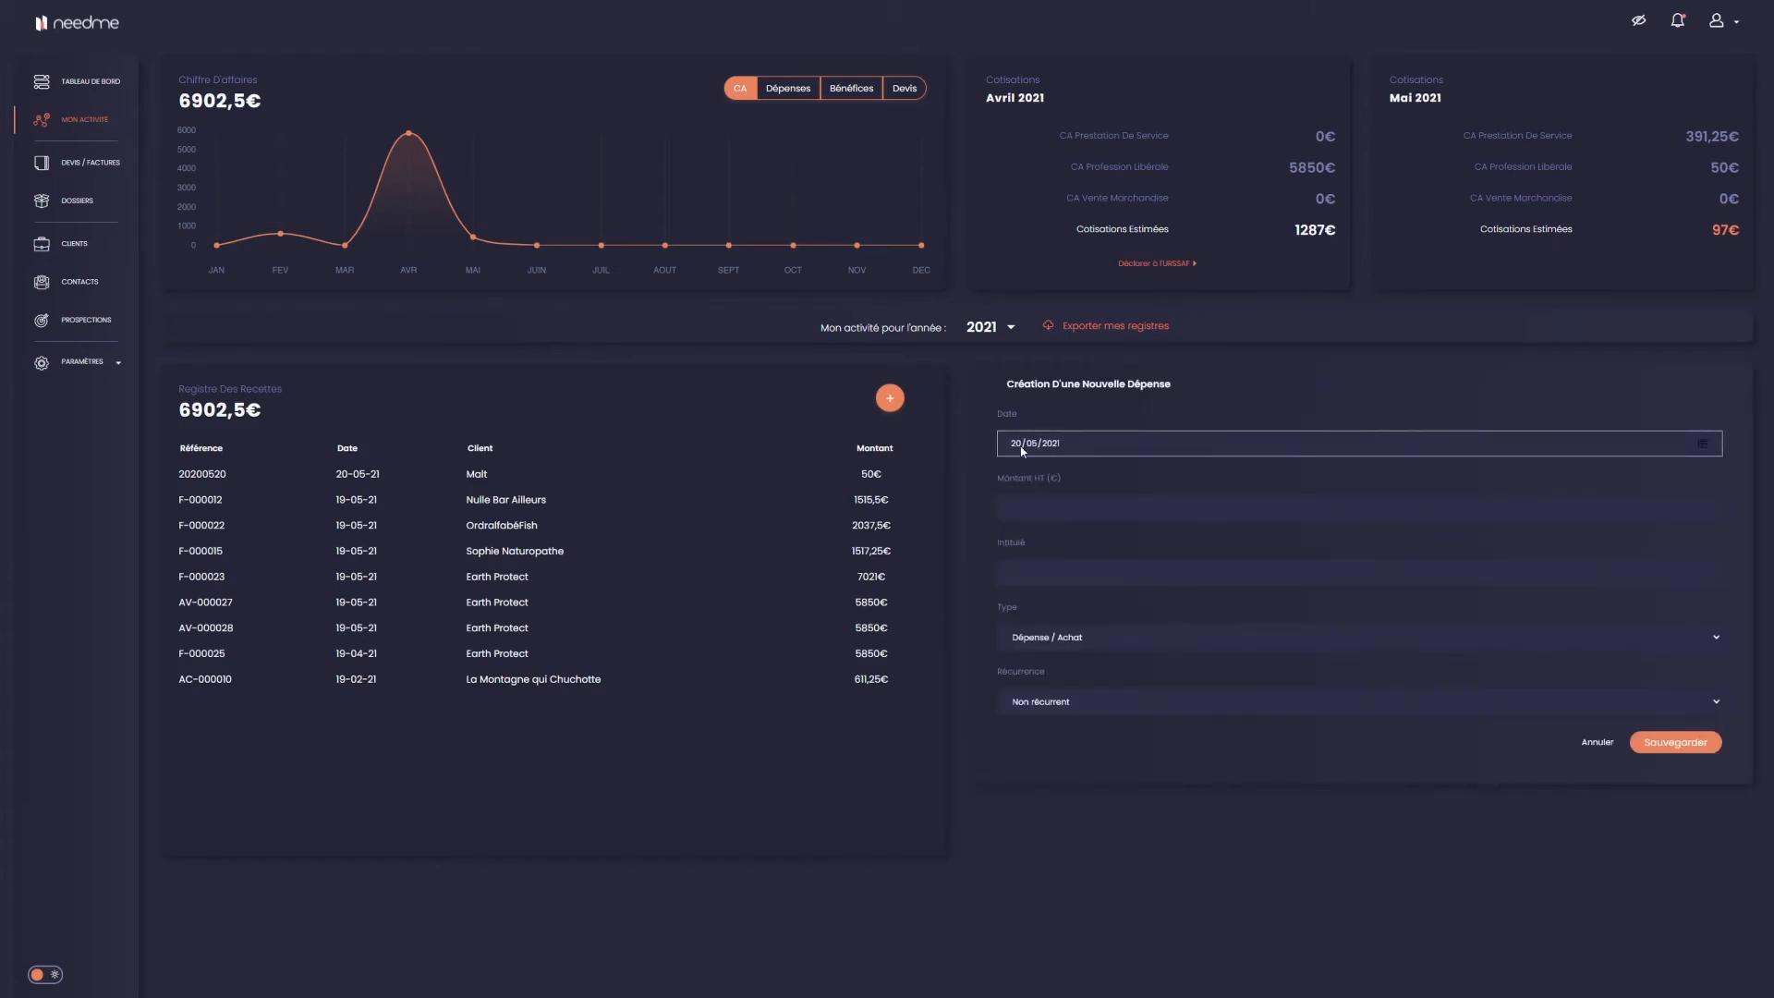
click(1033, 499)
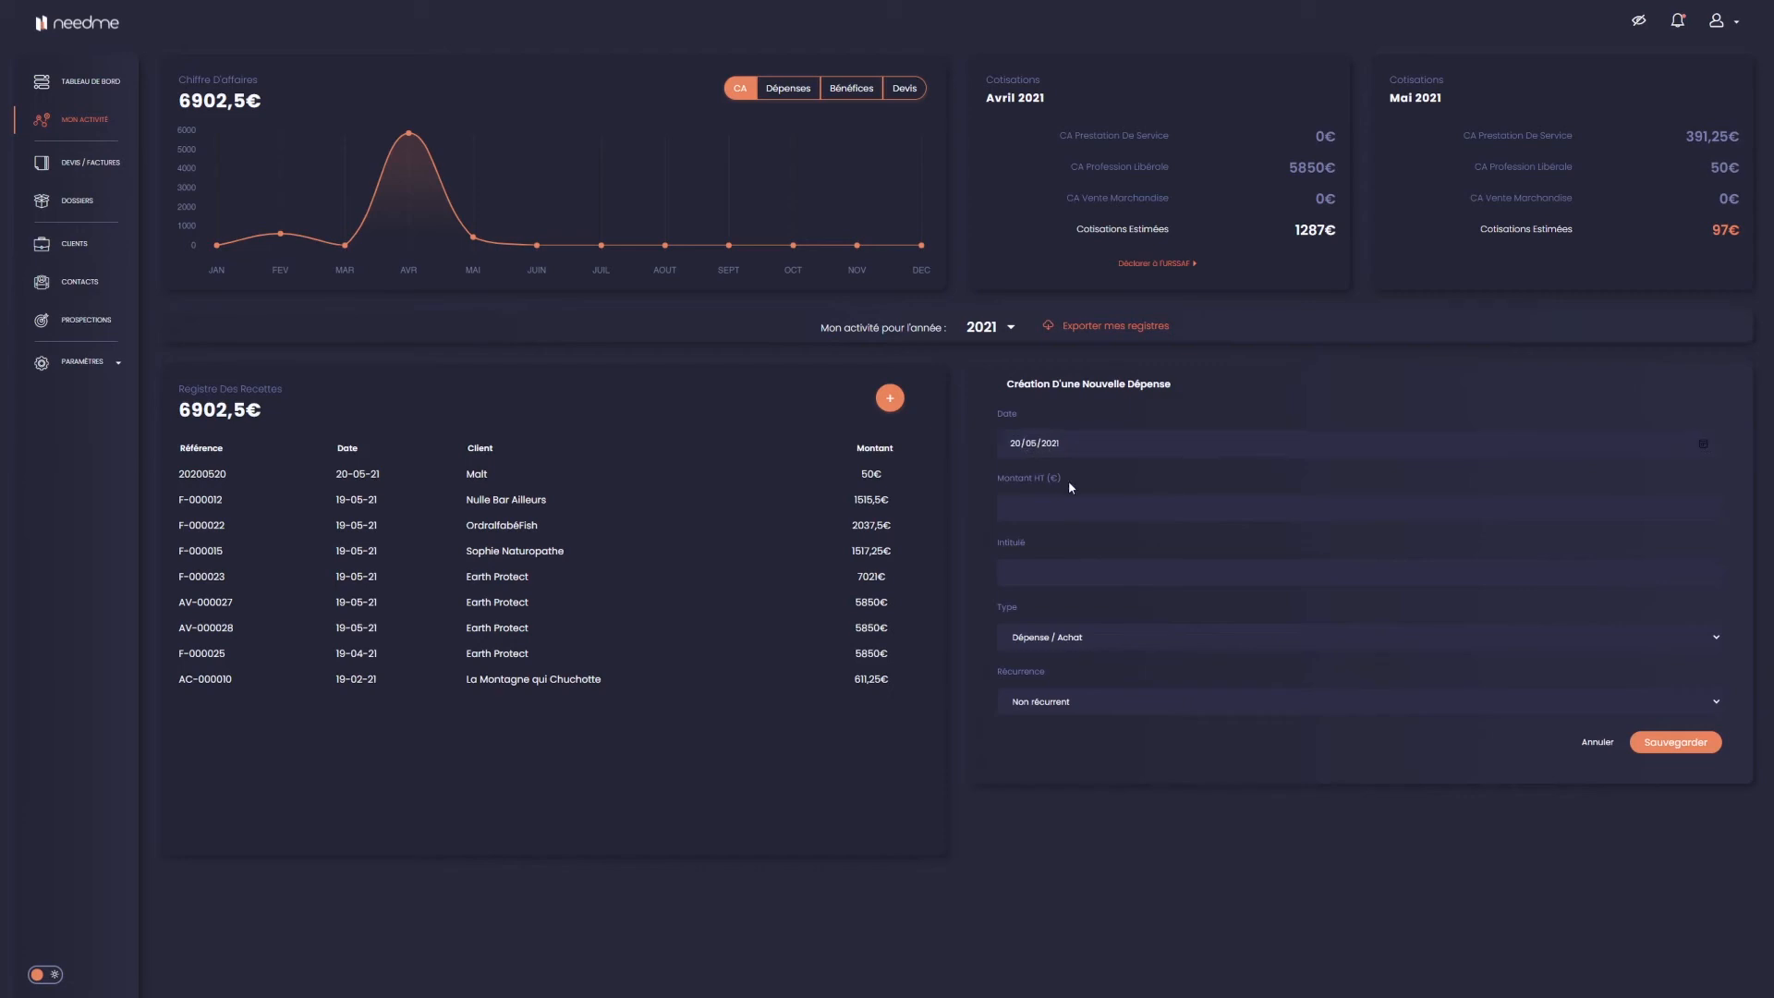
text(5)
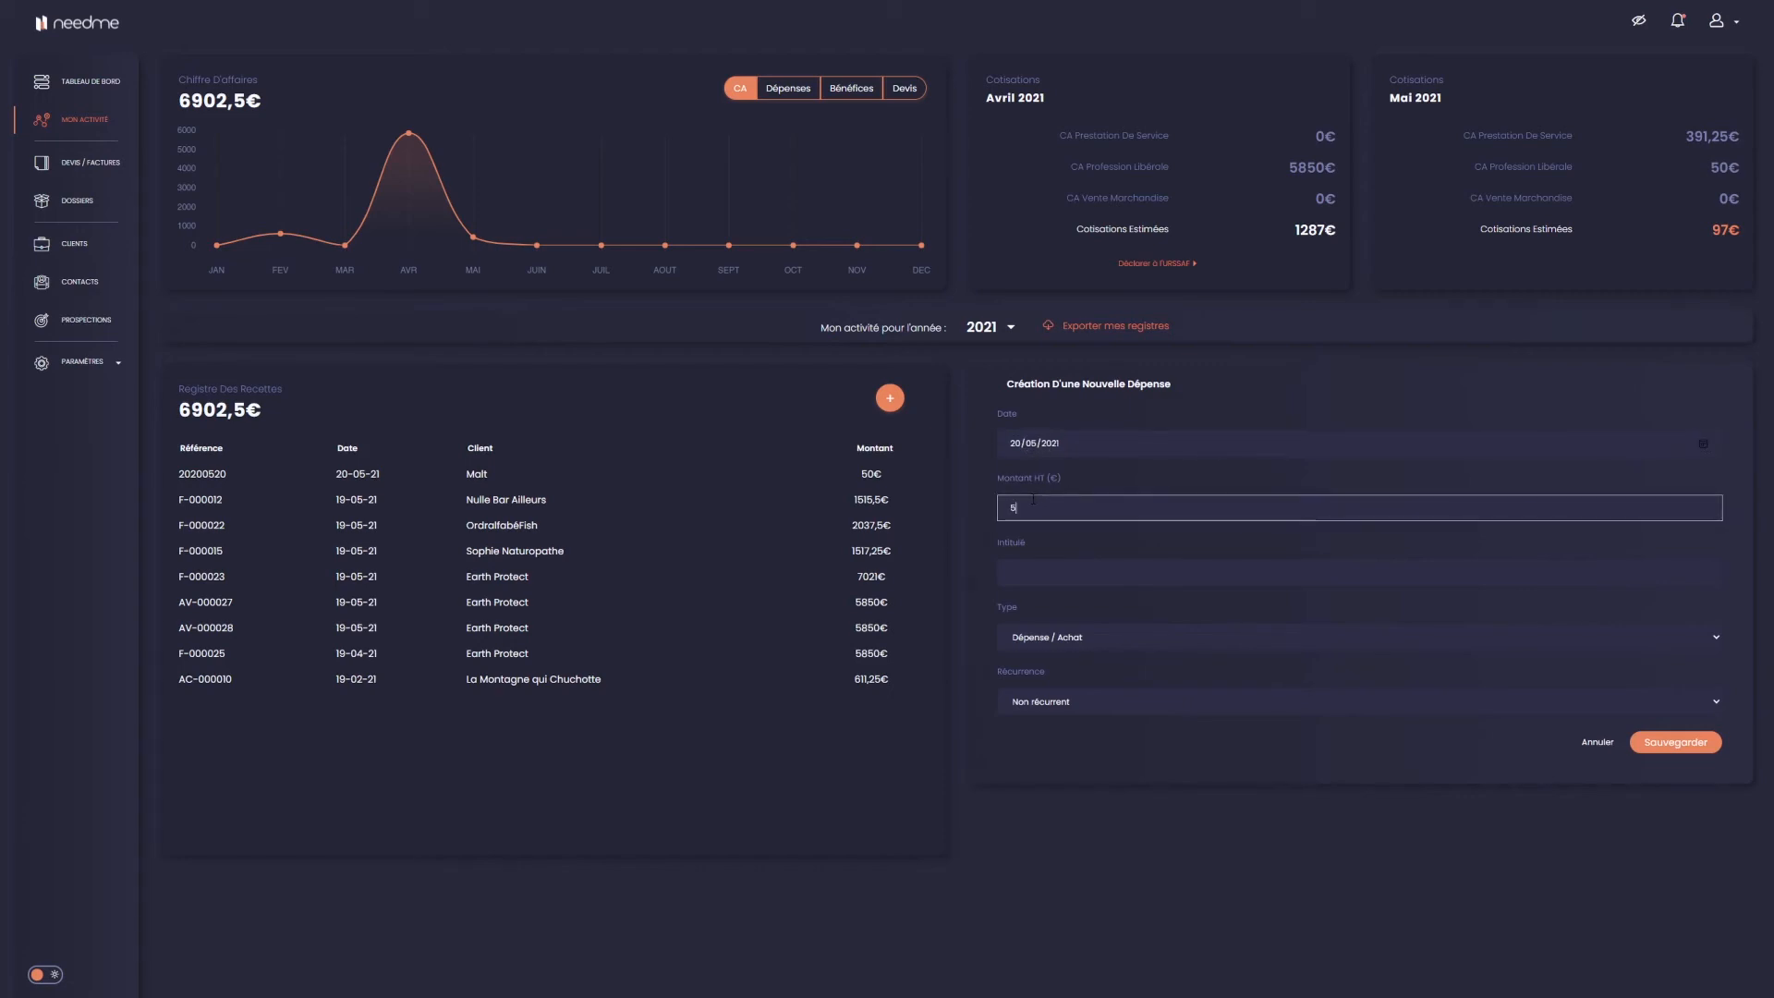
text(0)
click(1013, 577)
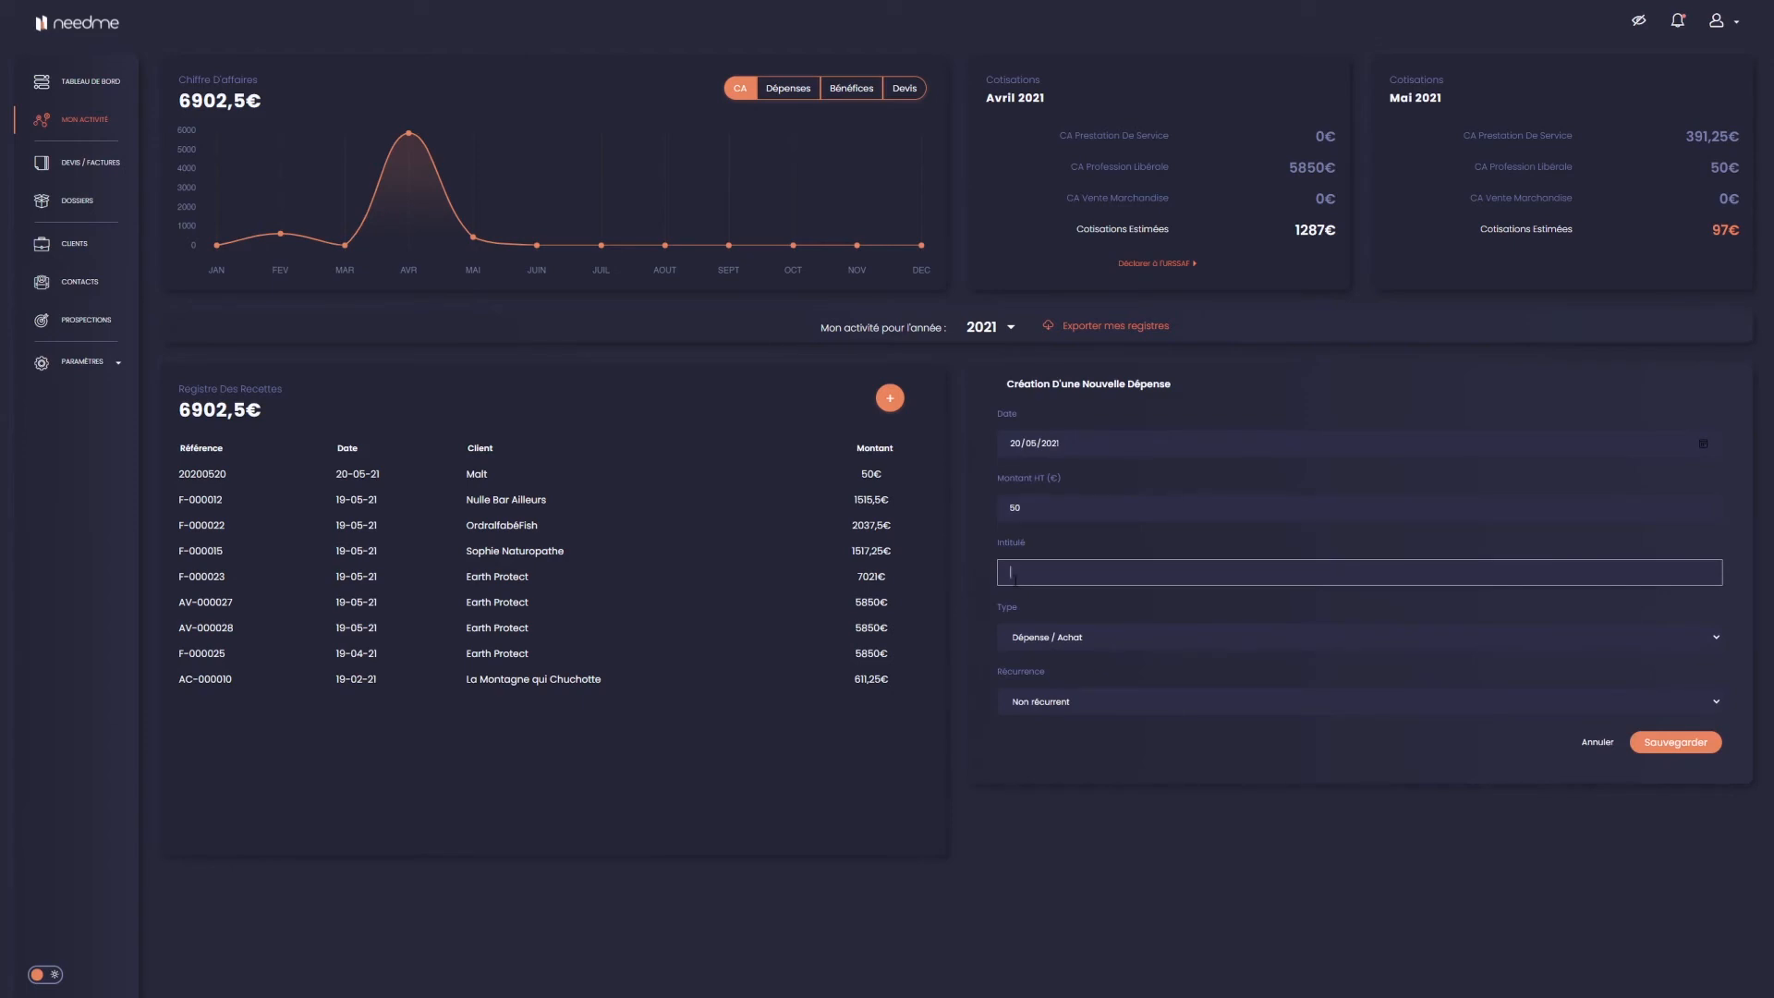
text(Logiciel Photo)
Set the expense type to Dépense / Achat with Mensuel recurrence, and save the expense
click(1062, 637)
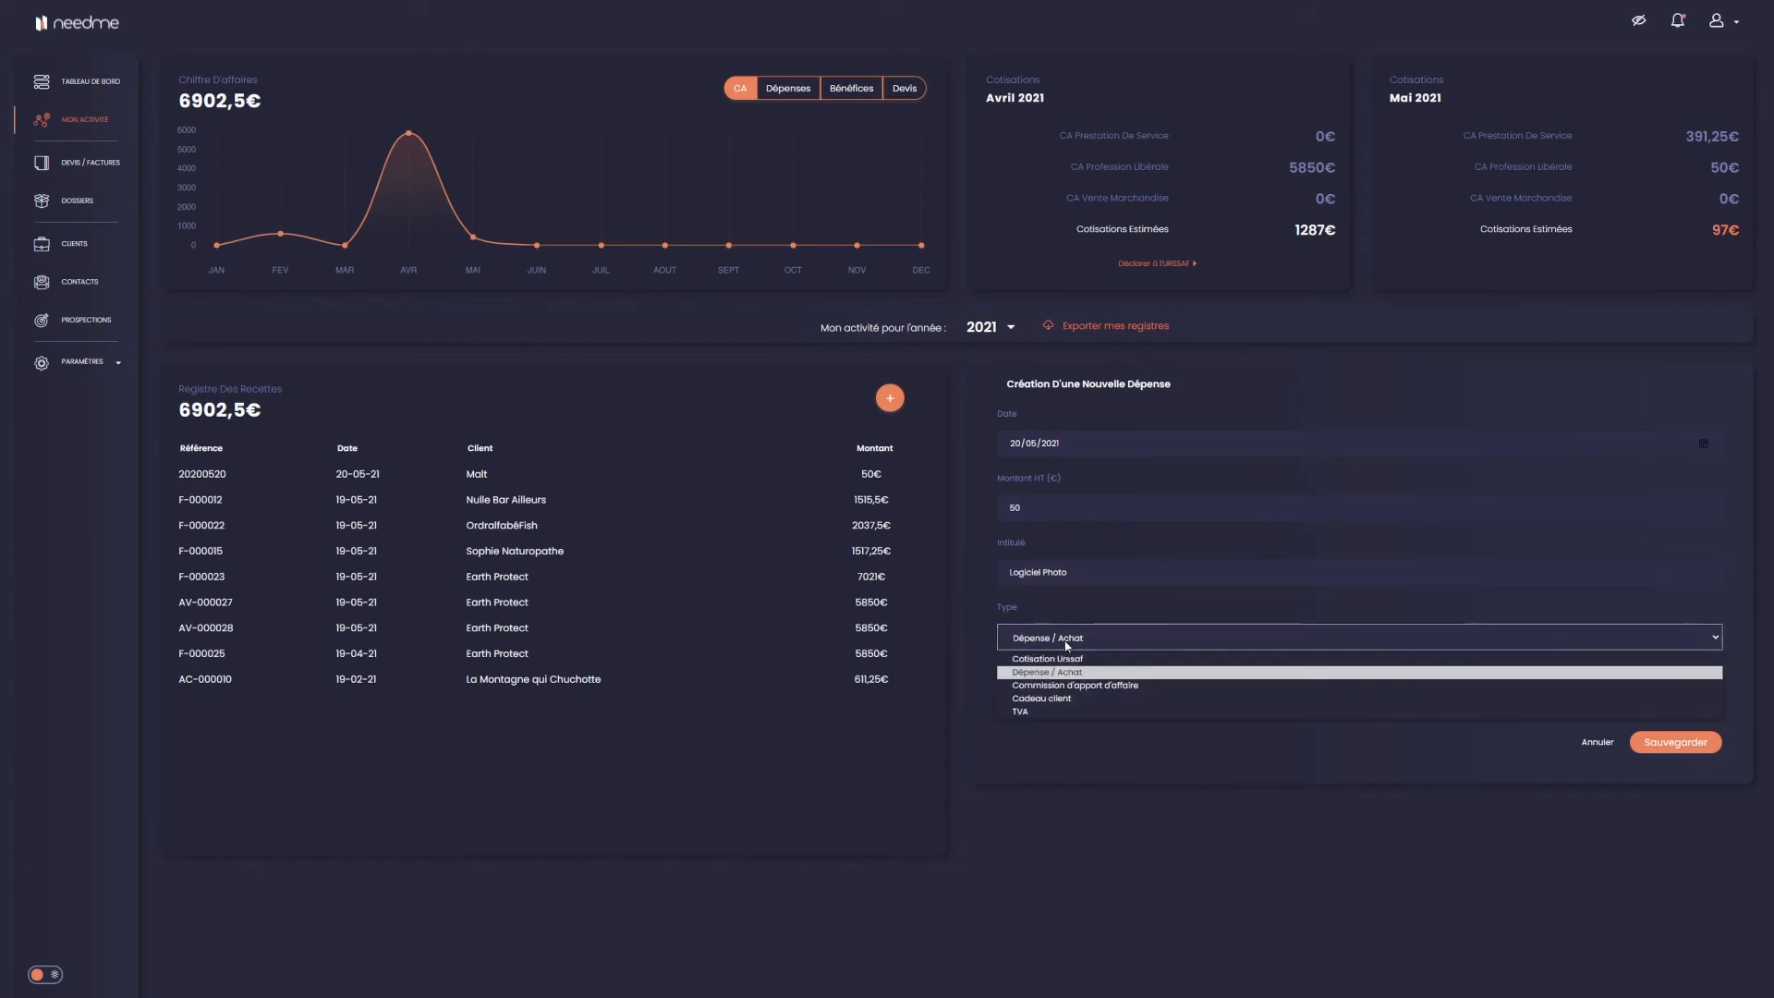
click(1069, 674)
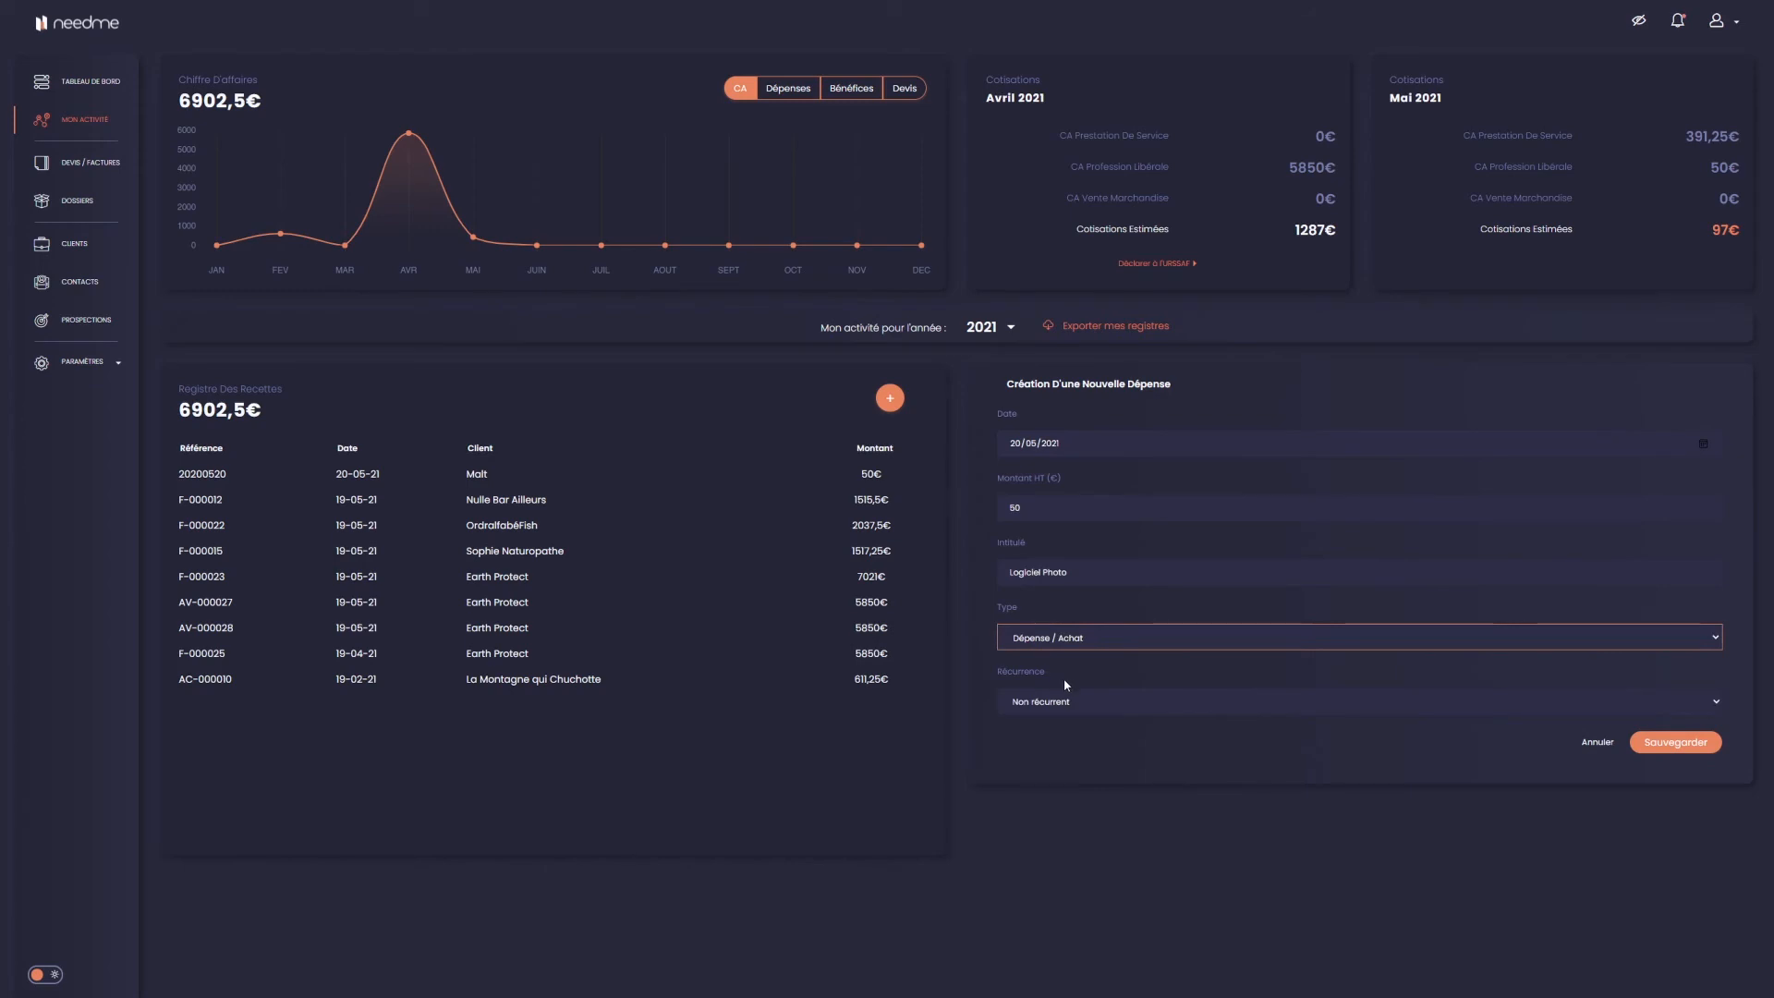
click(1123, 699)
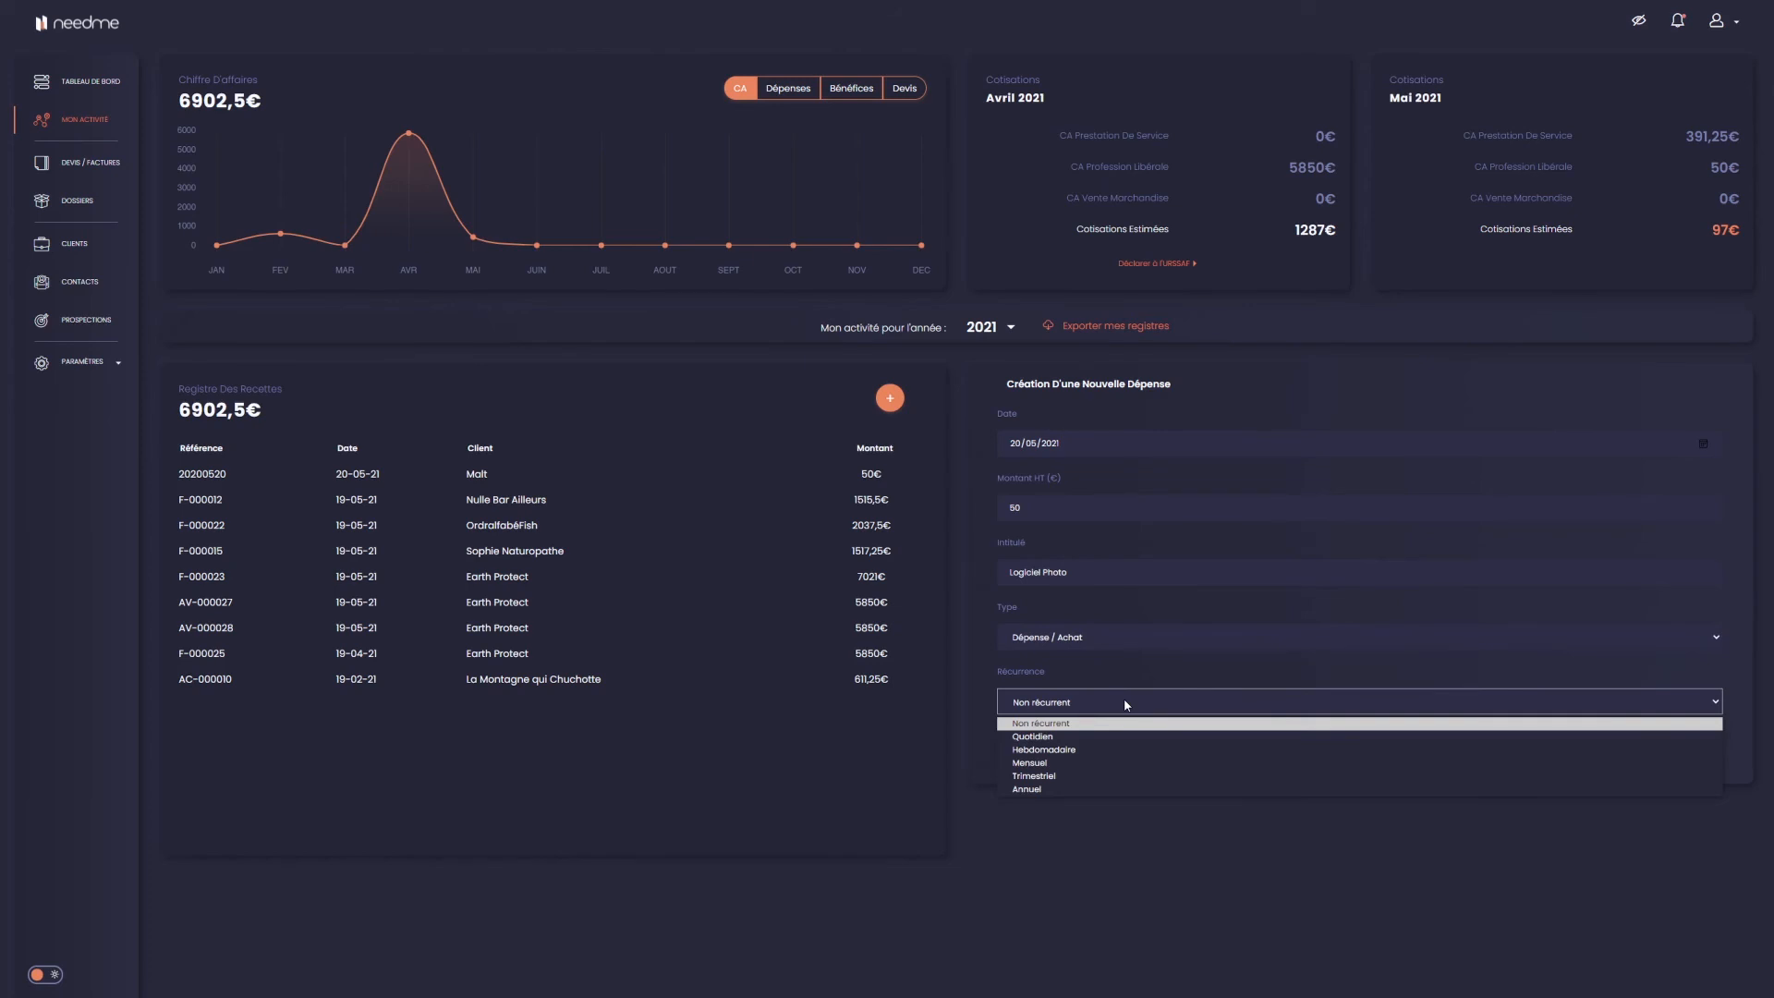
click(1150, 764)
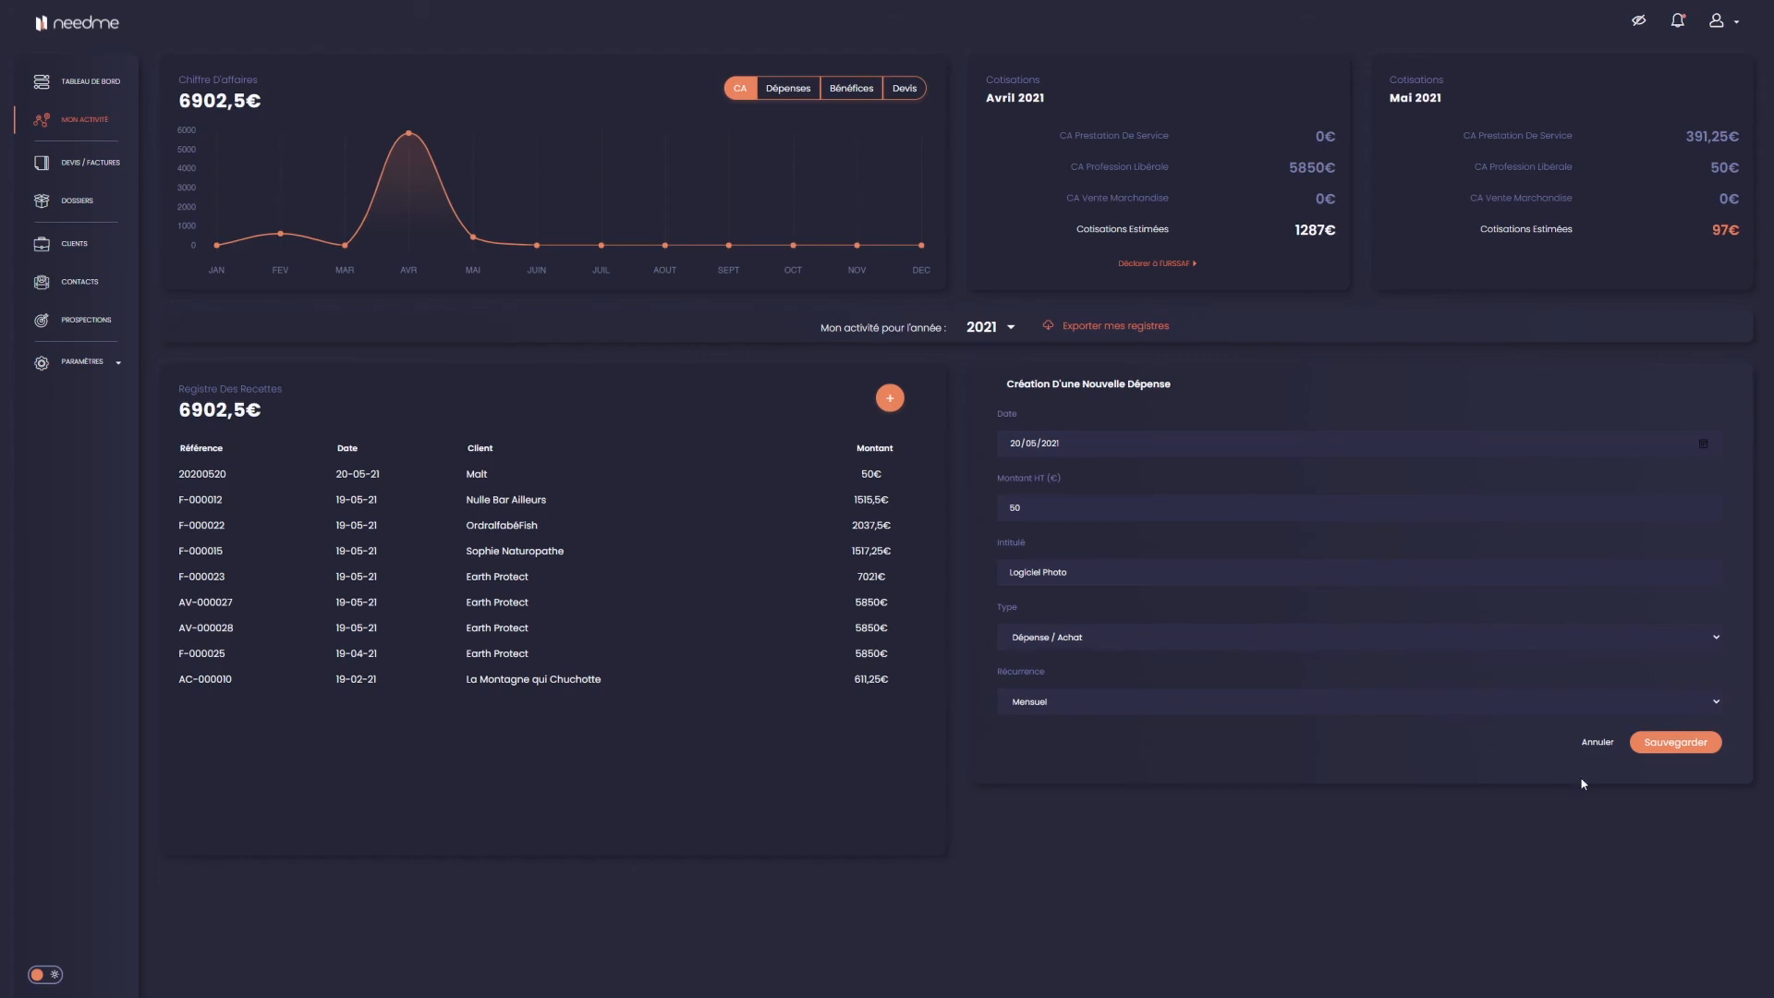
click(1703, 750)
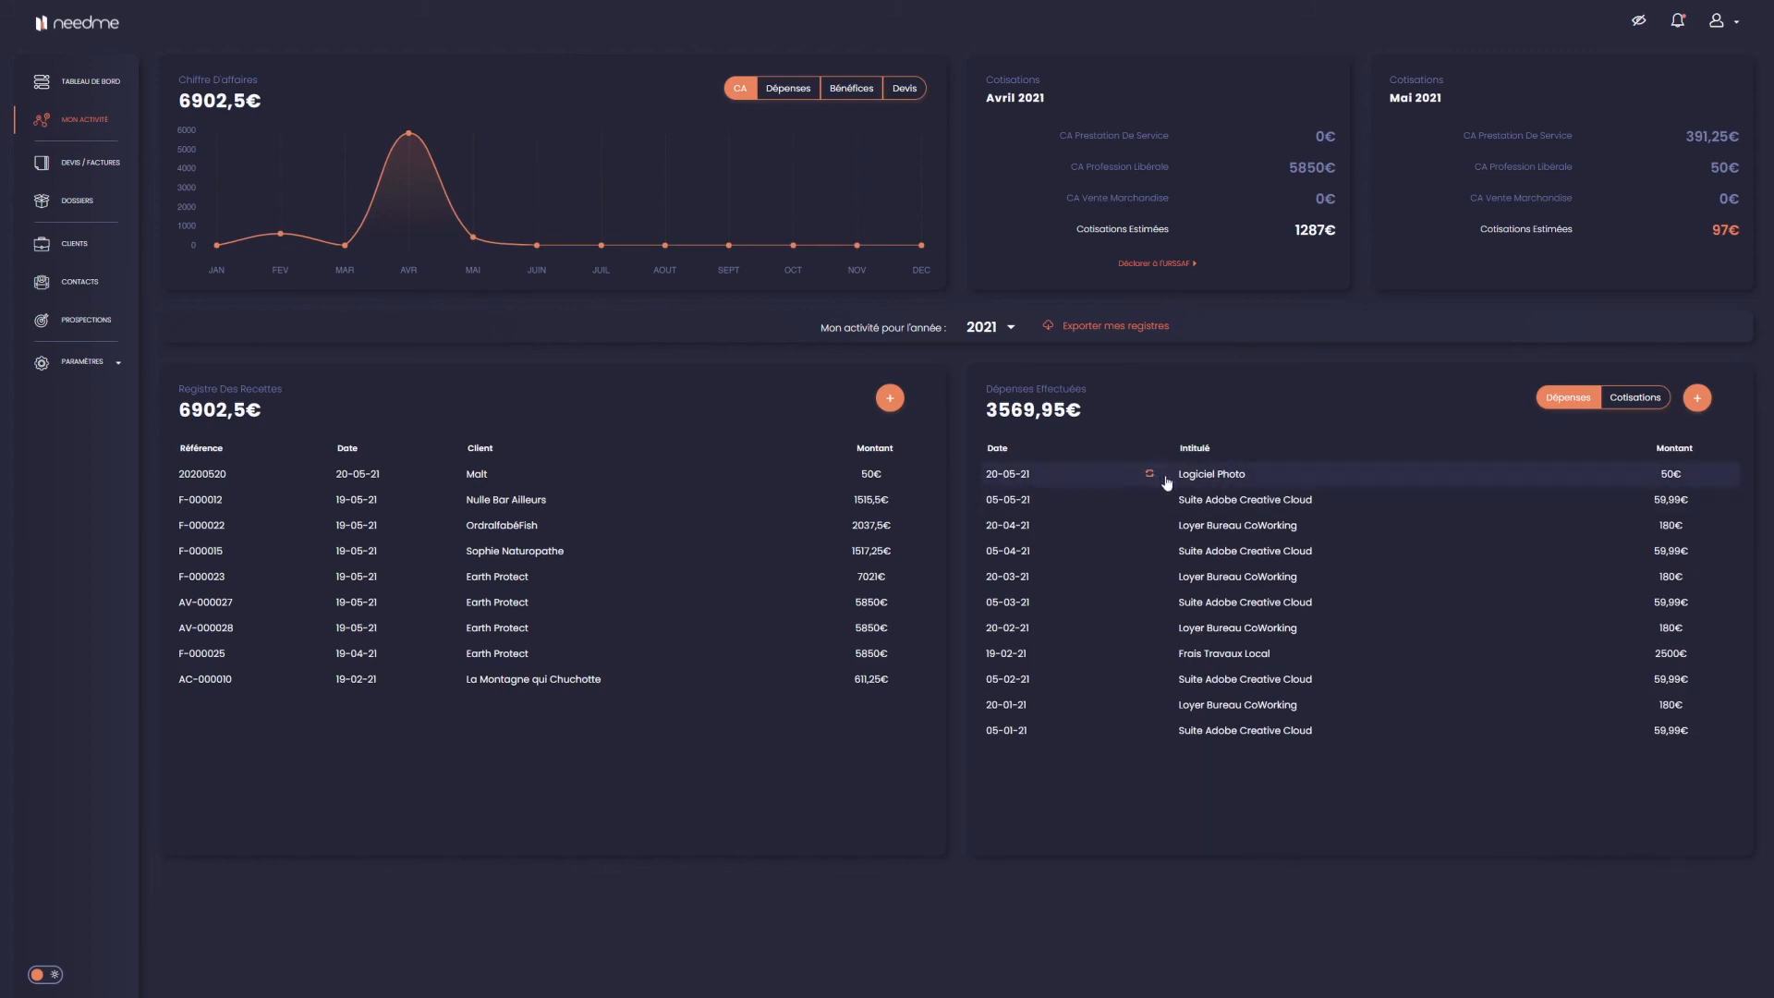
Open the Logiciel Photo expense, review its date, amount, title, type and recurrence fields, and save it
click(1258, 483)
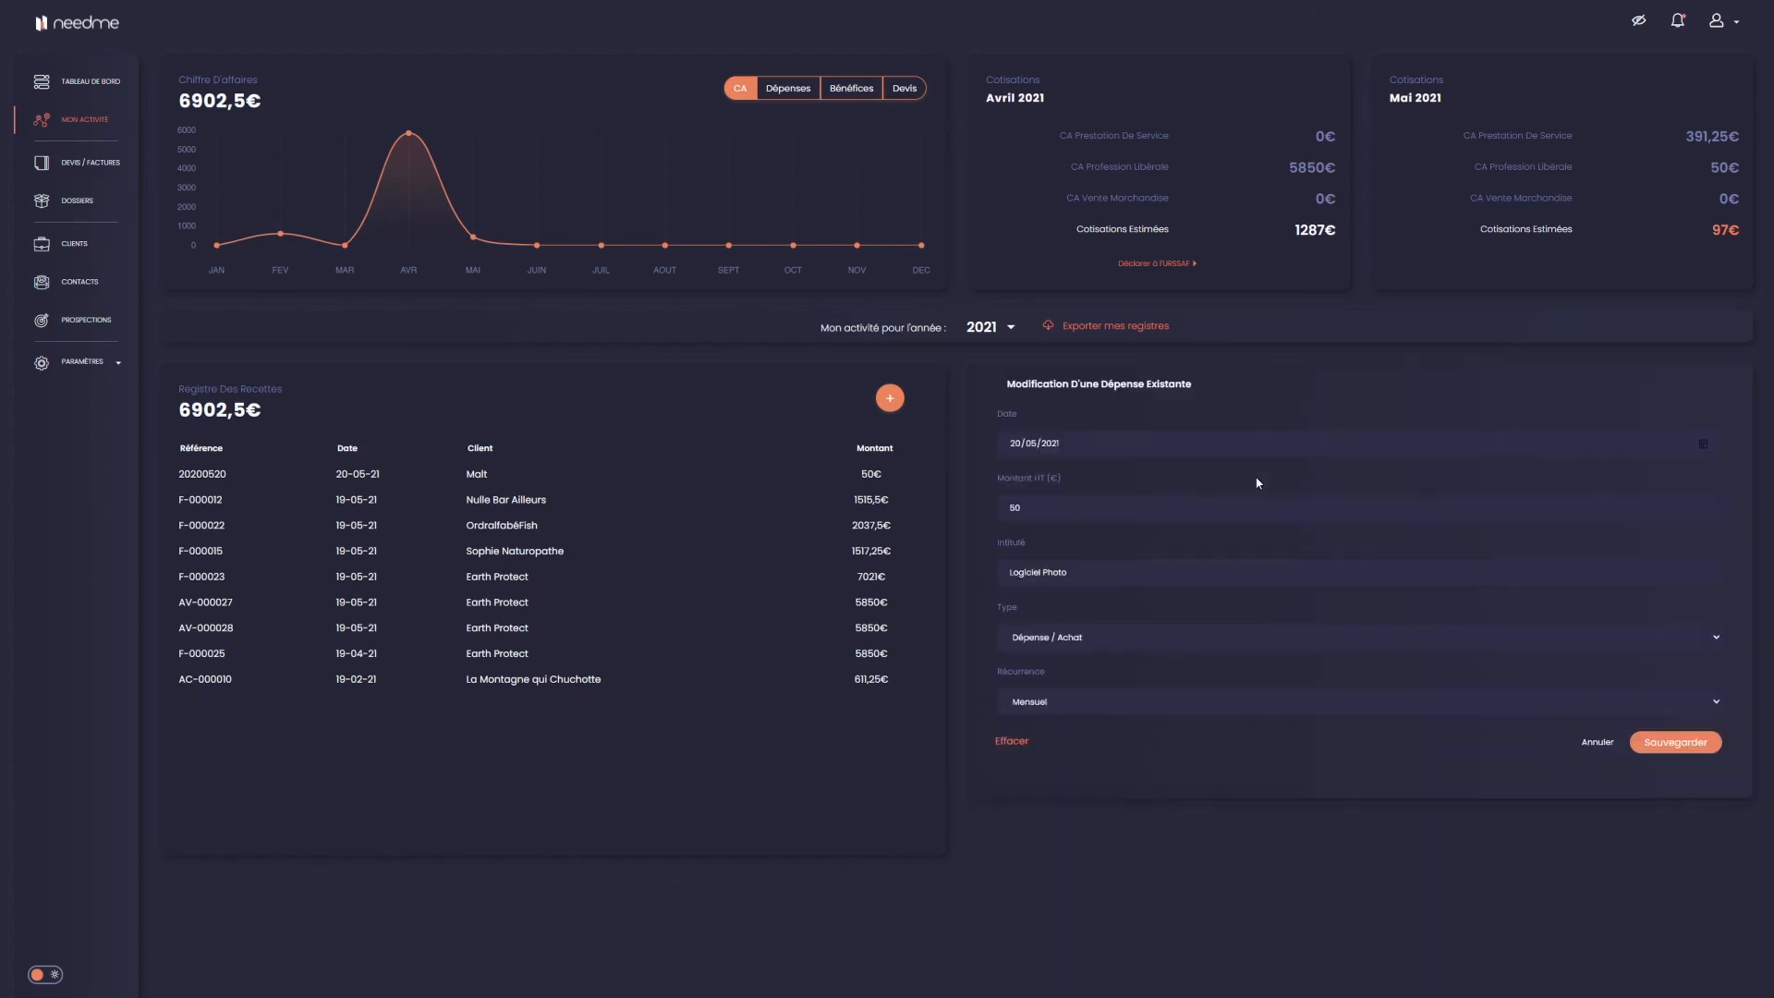
click(1081, 448)
click(1056, 517)
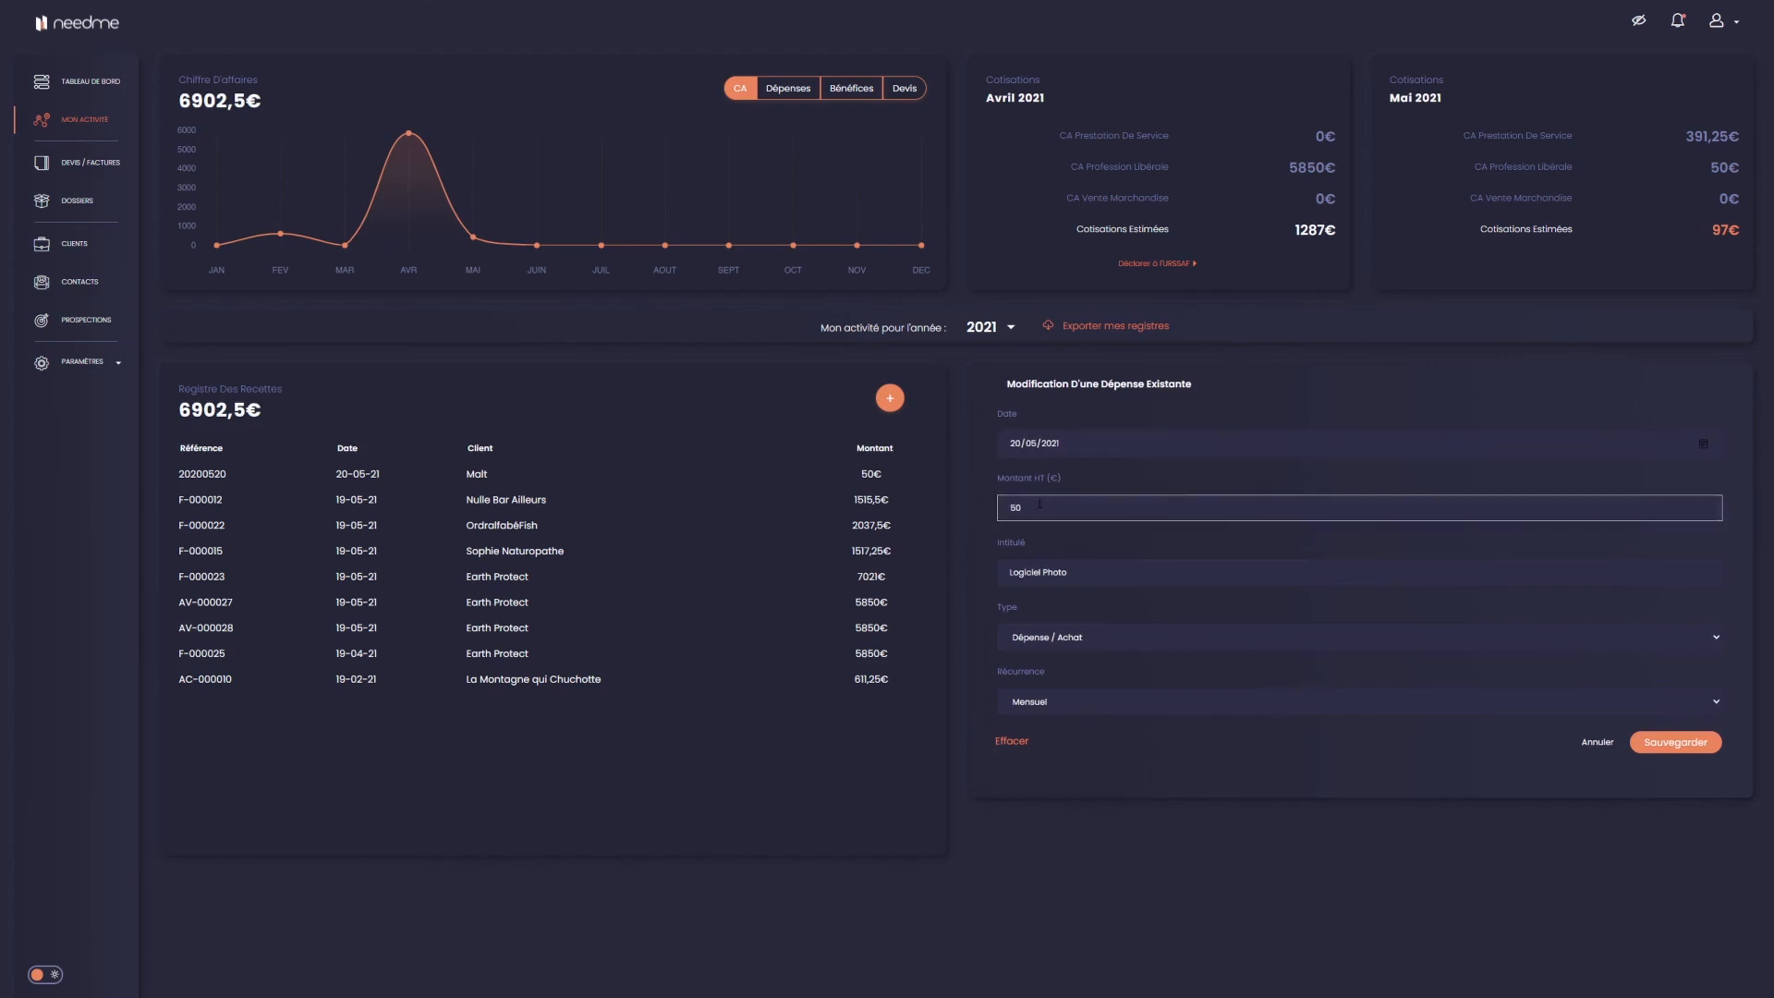
click(1050, 571)
click(1062, 637)
click(1056, 702)
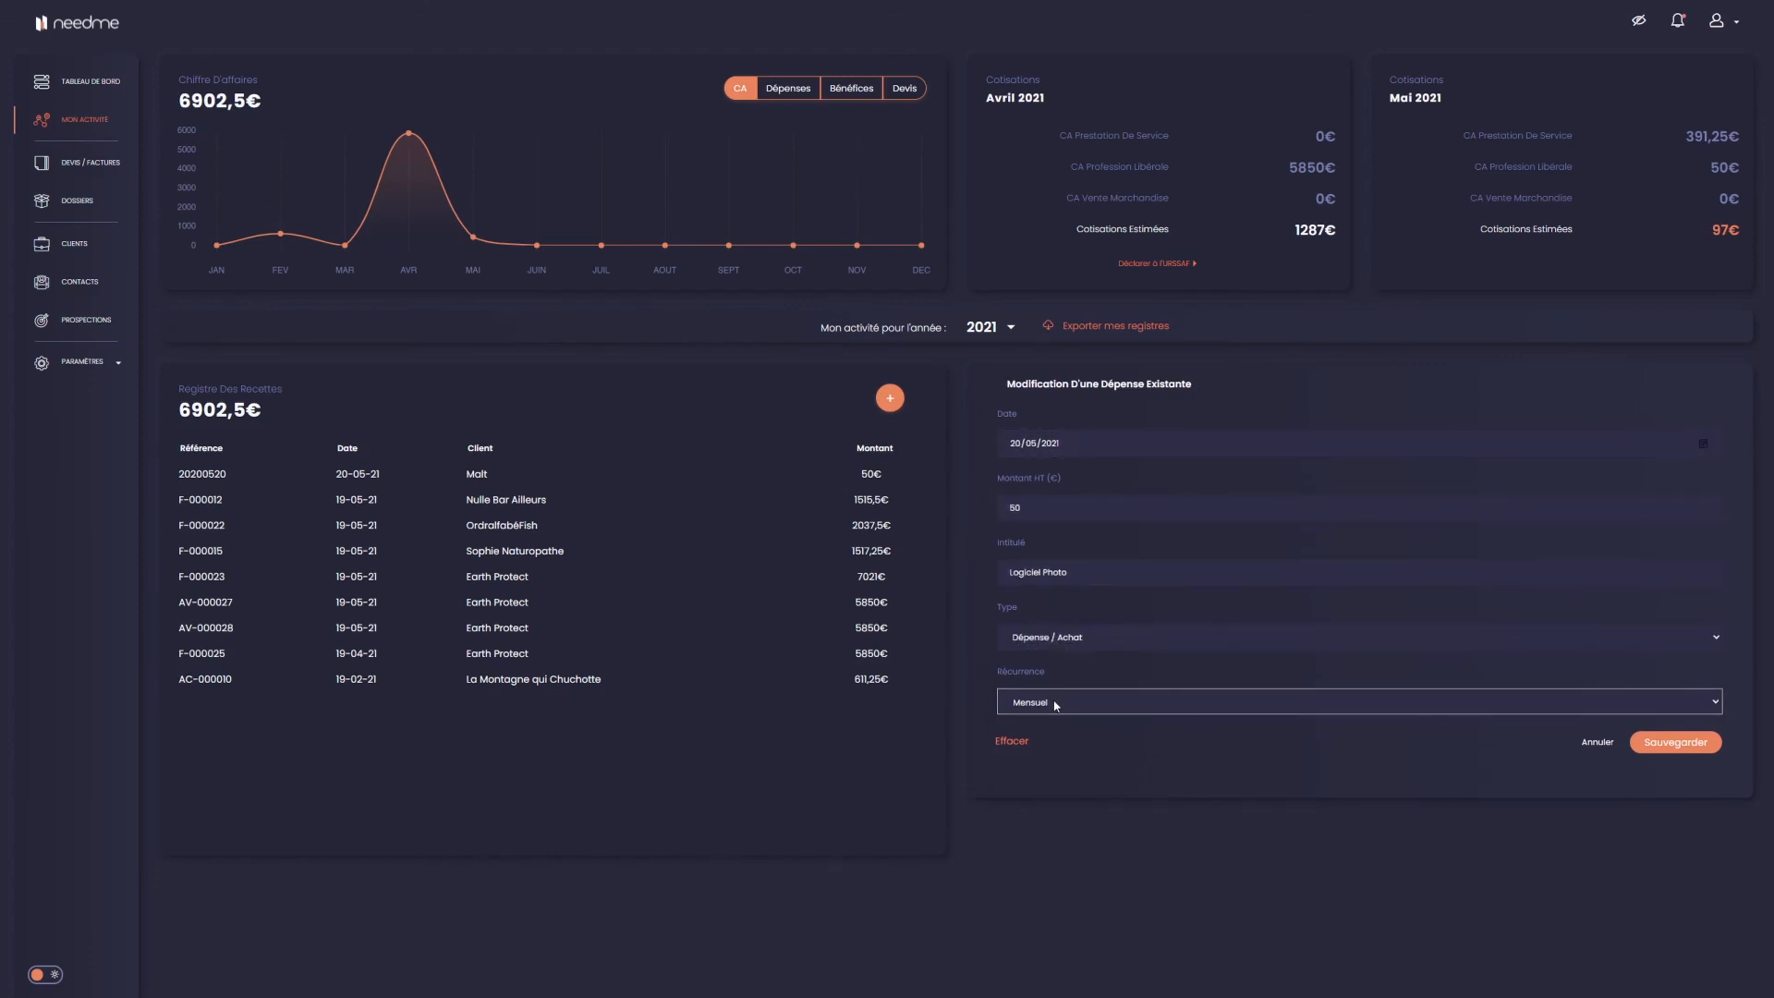
click(1676, 743)
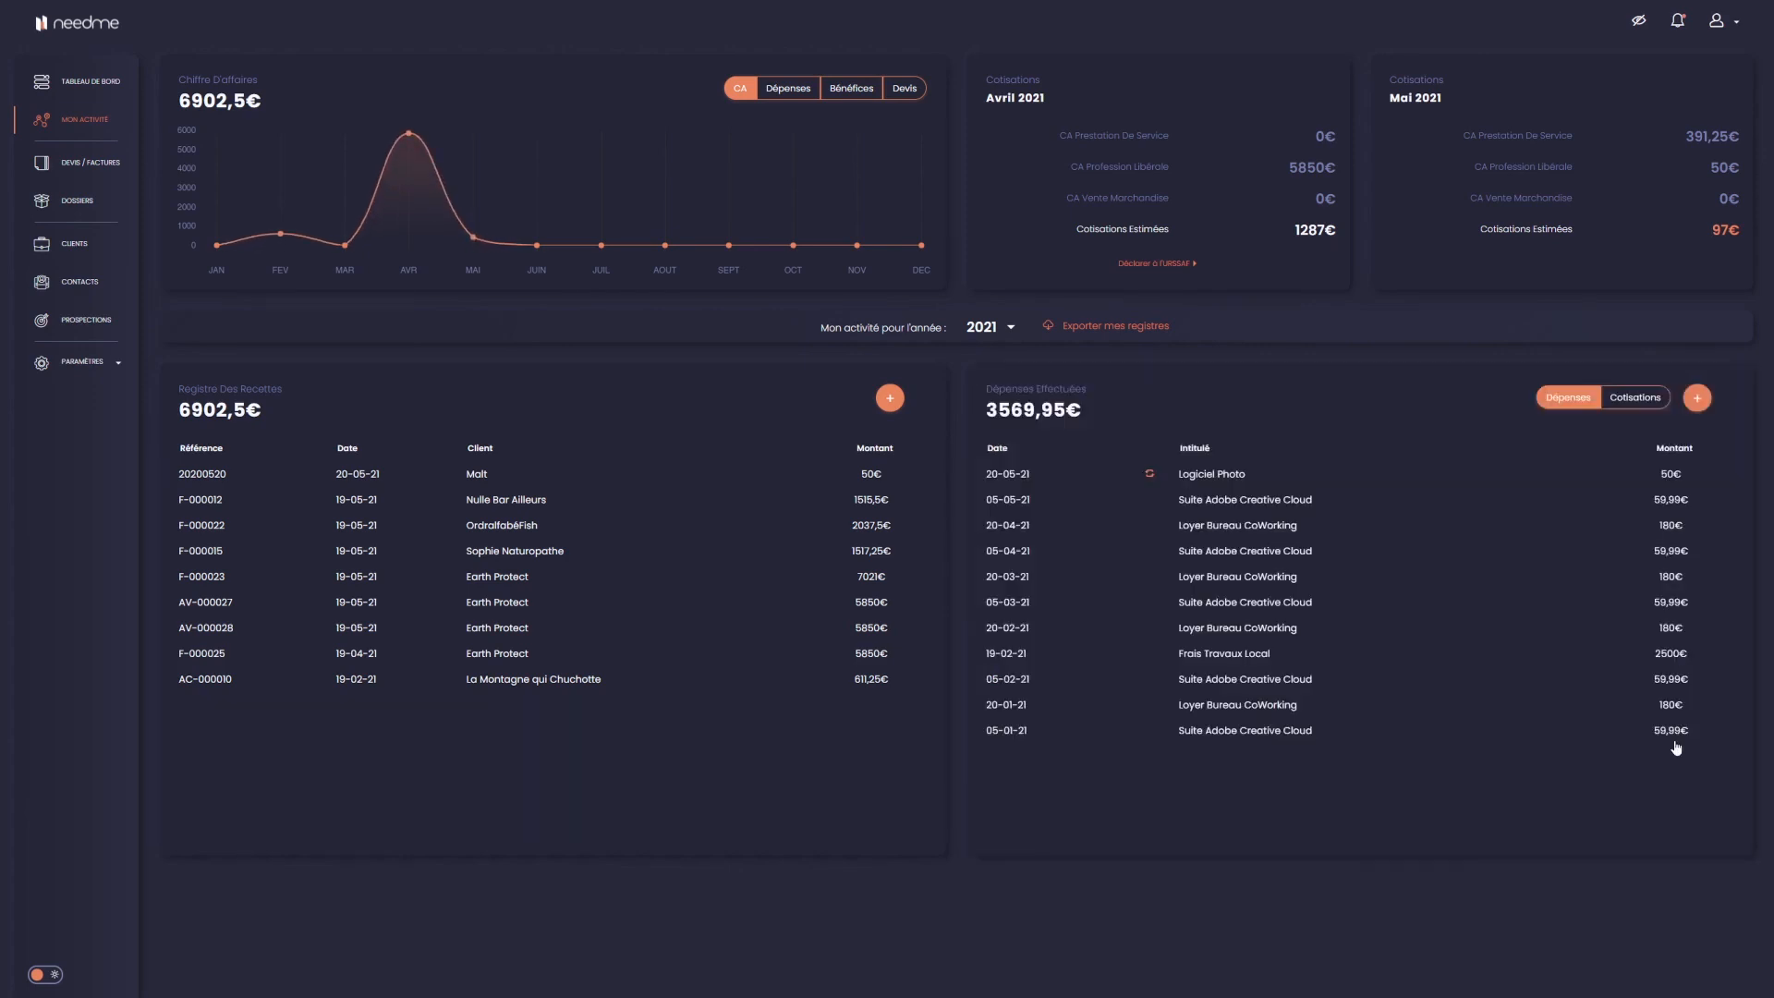